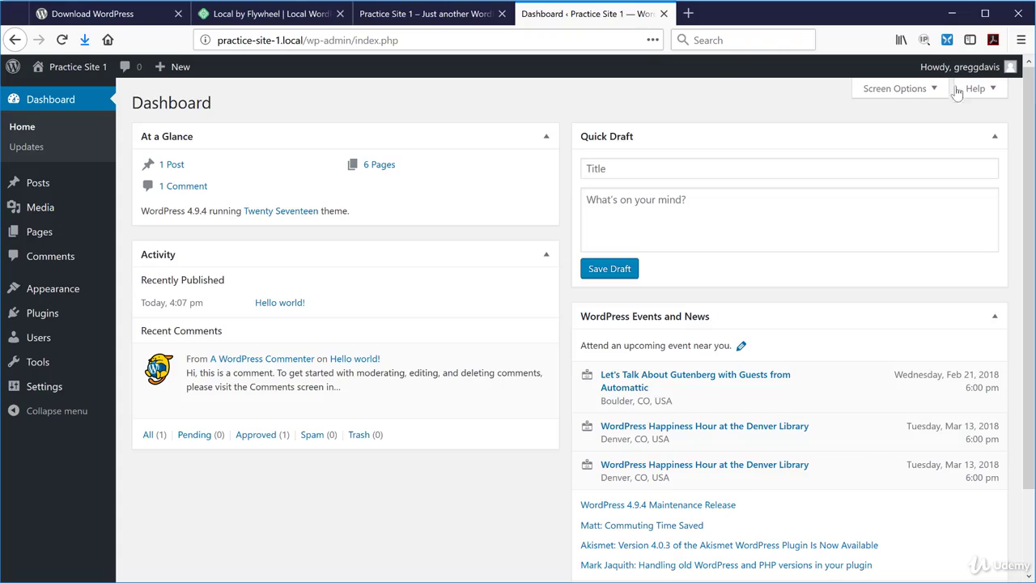
Log out of Practice Site 1, then close its login and homepage tabs.
{"action": "left_click", "coordinate": [916, 139]}
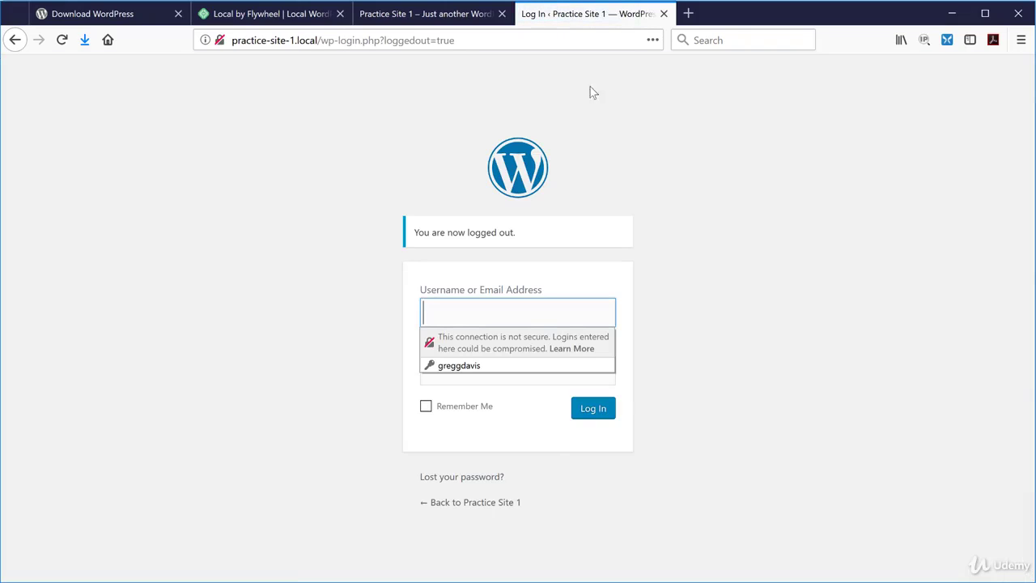
{"action": "left_click", "coordinate": [663, 15]}
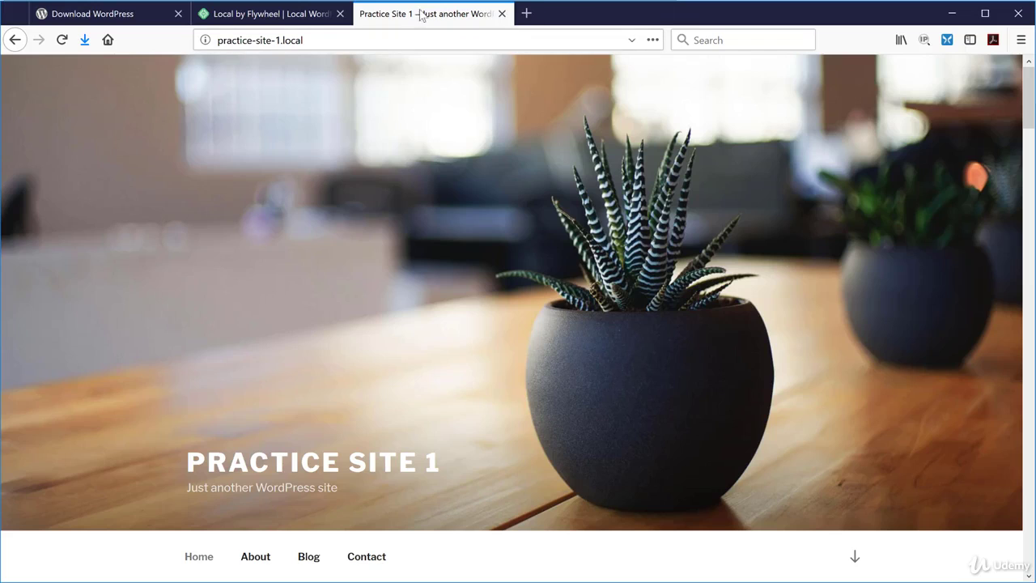
{"action": "left_click", "coordinate": [501, 13]}
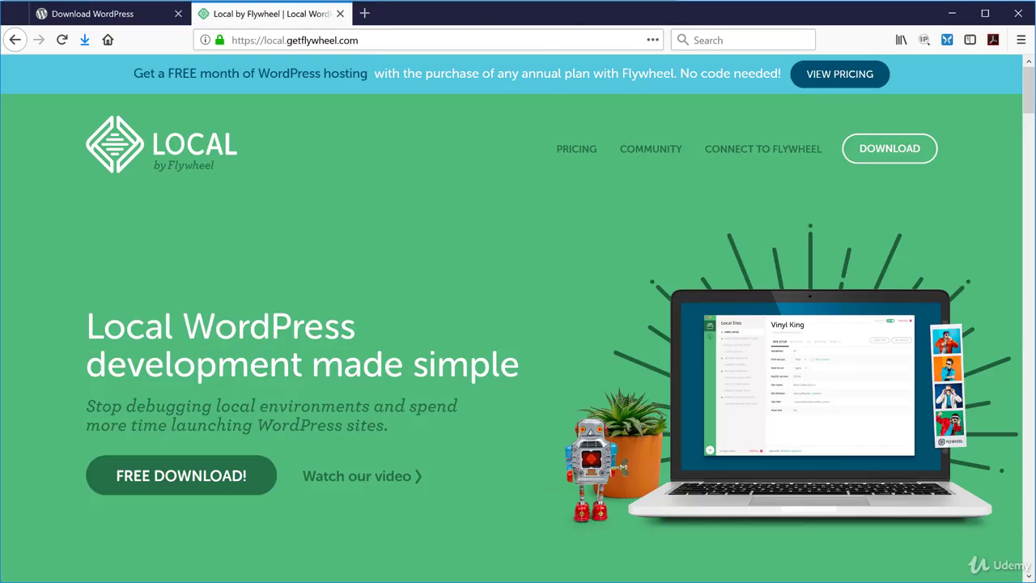
Bring Local by Flywheel forward and stop the Practice Site 1 server.
{"action": "key", "text": "alt+Tab"}
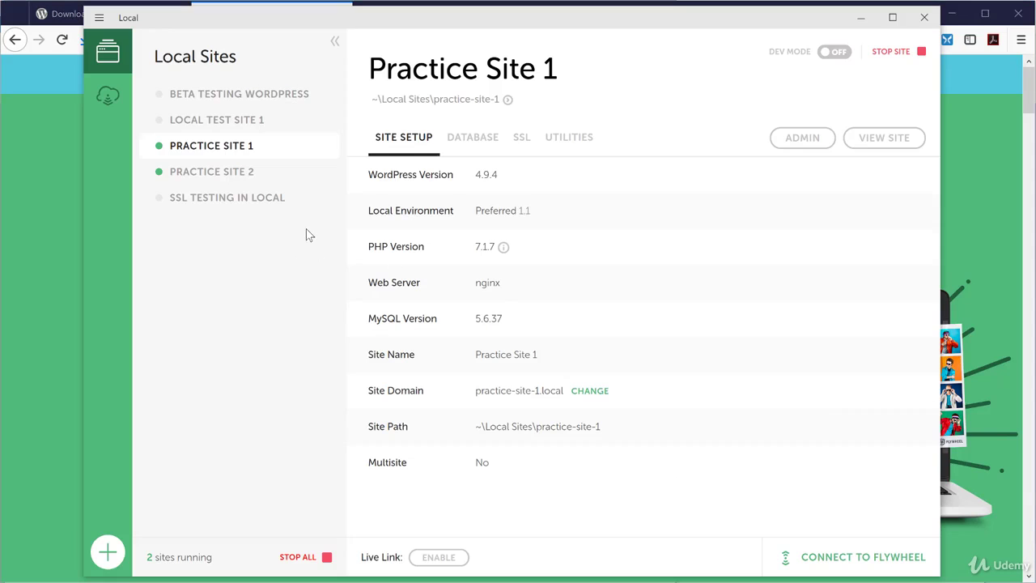
{"action": "left_click", "coordinate": [159, 148]}
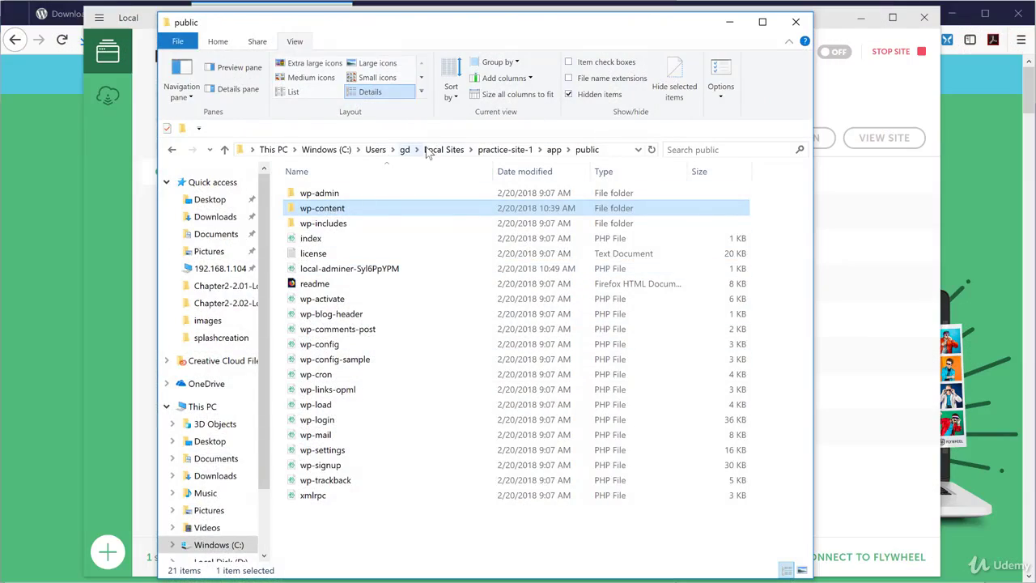
Browse from Local Sites into practice-site-2\app\public, then return to the WordPress download page.
{"action": "left_click", "coordinate": [448, 150]}
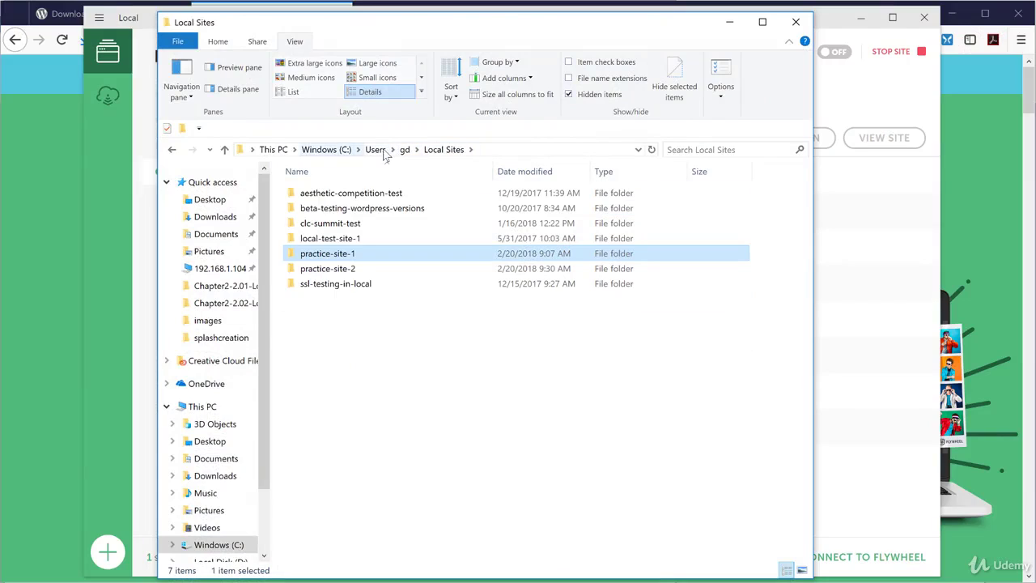
{"action": "double_click", "coordinate": [321, 271]}
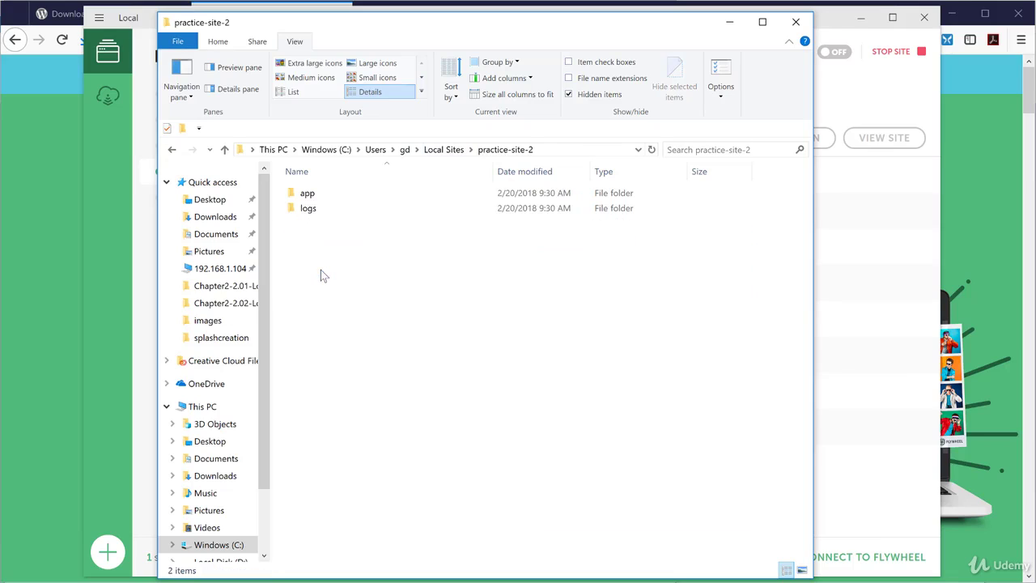
{"action": "left_click", "coordinate": [311, 196]}
{"action": "double_click", "coordinate": [313, 195]}
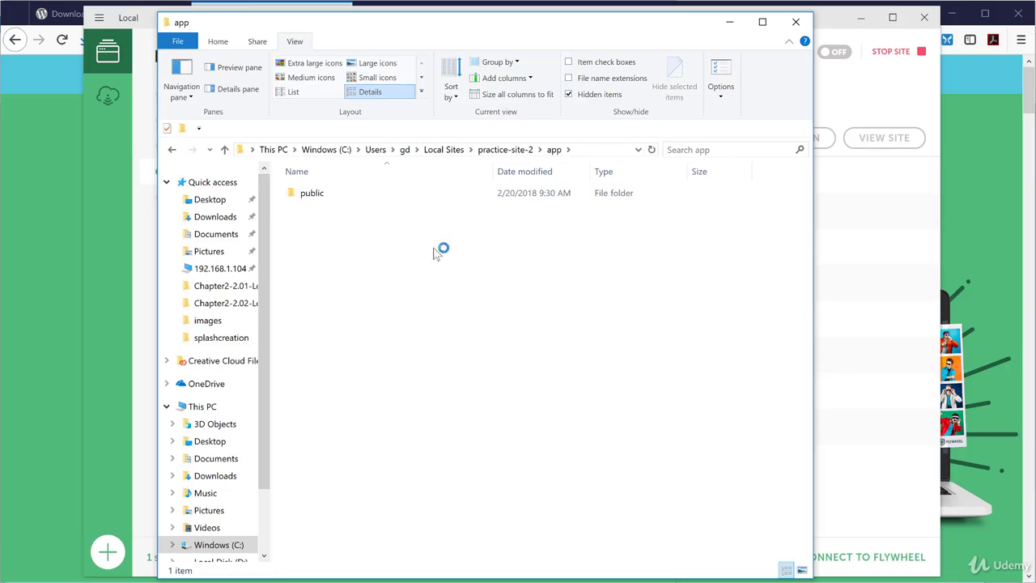
{"action": "double_click", "coordinate": [323, 193]}
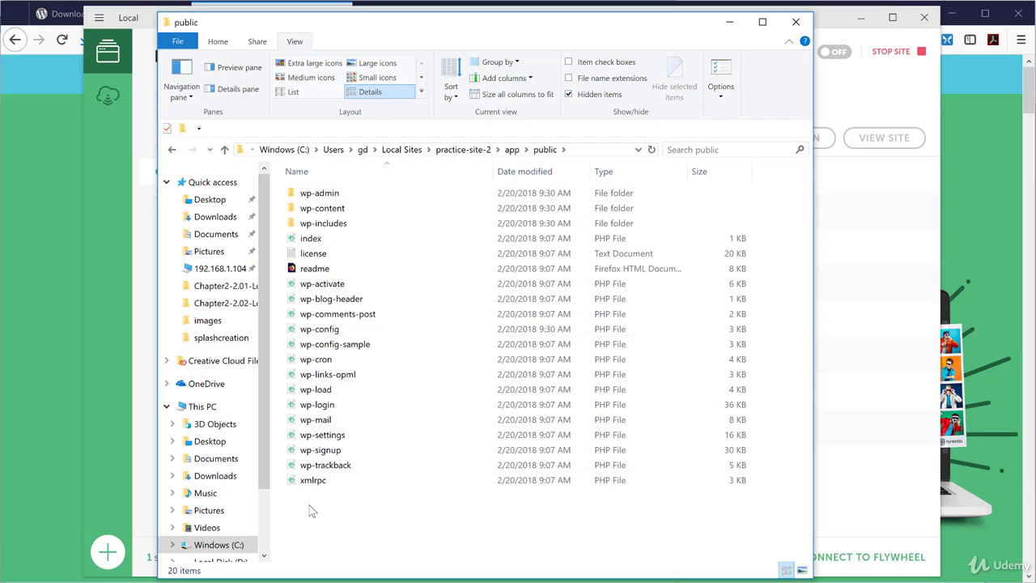
{"action": "left_click", "coordinate": [72, 19]}
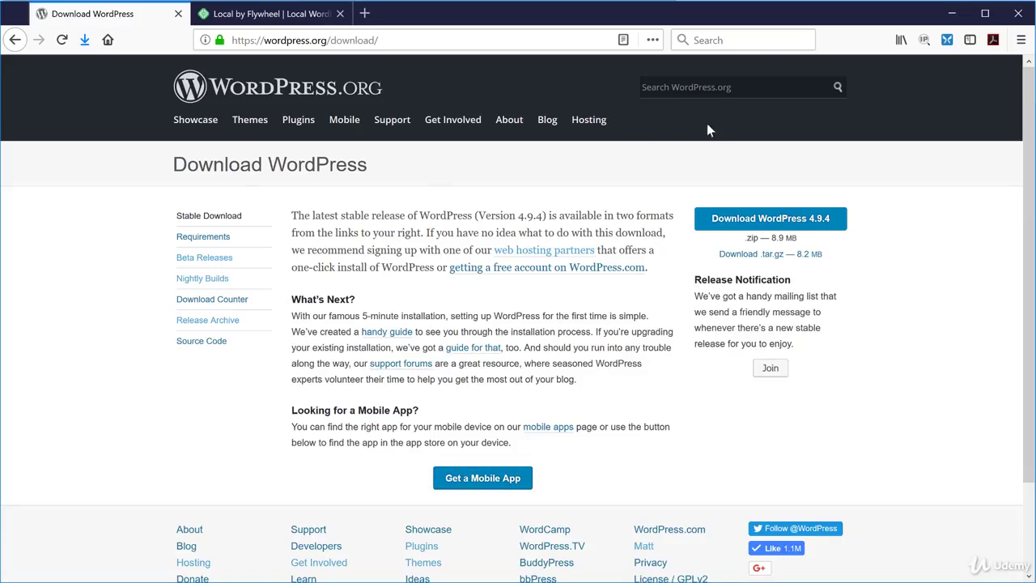
Check the WordPress 4.9.4 download page before returning to practice-site-2's public folder.
{"action": "left_click", "coordinate": [784, 224]}
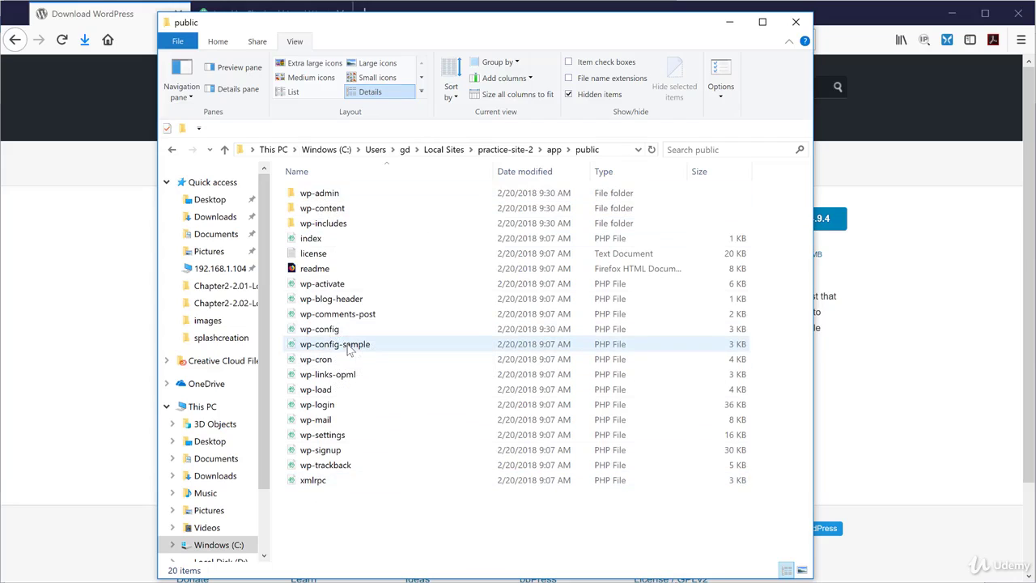
Open practice-site-2's wp-config-sample.php in Atom and scroll to the MySQL settings.
{"action": "left_click", "coordinate": [328, 348]}
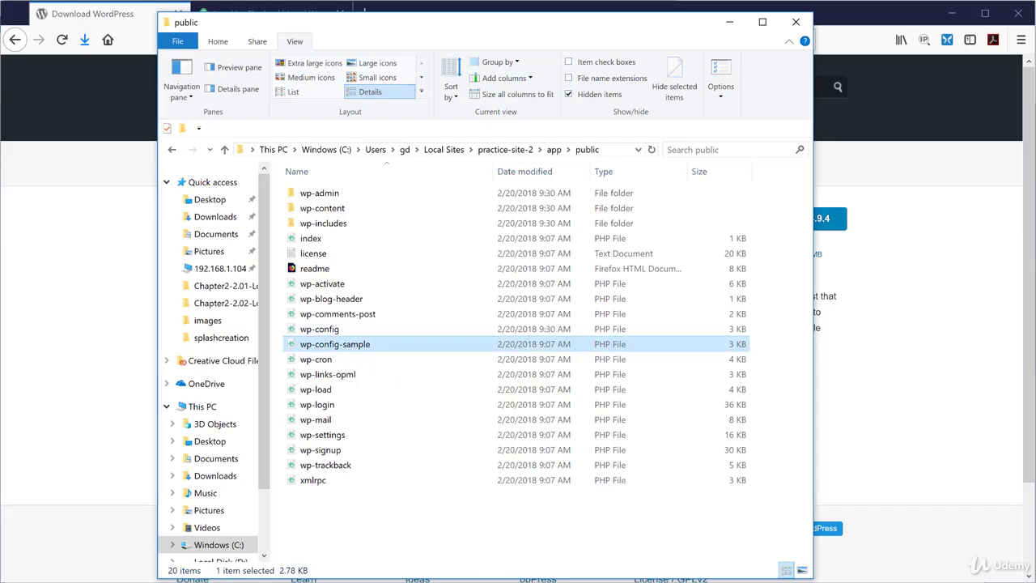
{"action": "key", "text": "Return"}
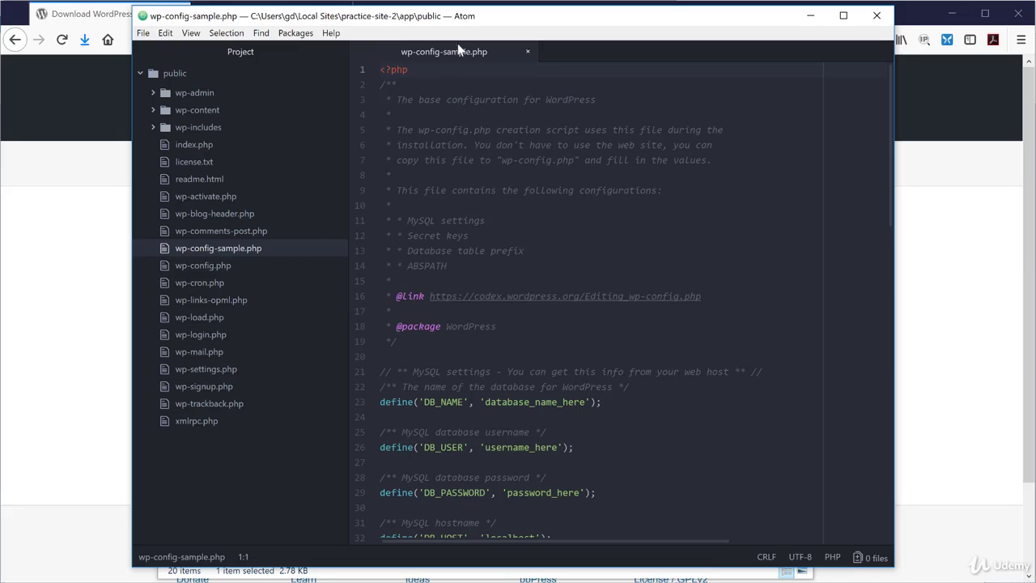
{"action": "scroll", "coordinate": [497, 308], "scroll_direction": "down", "scroll_amount": 1}
{"action": "scroll", "coordinate": [497, 311], "scroll_direction": "up", "scroll_amount": 1}
{"action": "scroll", "coordinate": [497, 311], "scroll_direction": "down", "scroll_amount": 3}
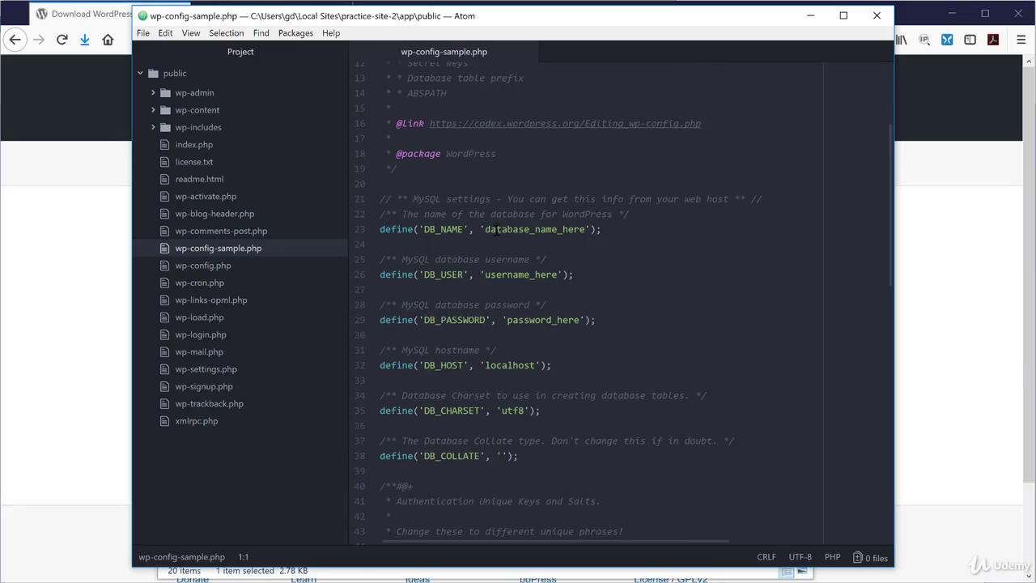
Highlight the database name placeholder on line 23 and the localhost value on line 32.
{"action": "left_click_drag", "start_coordinate": [486, 229], "coordinate": [585, 229]}
{"action": "left_click", "coordinate": [571, 244]}
{"action": "left_click_drag", "start_coordinate": [485, 365], "coordinate": [537, 365]}
{"action": "left_click", "coordinate": [513, 365]}
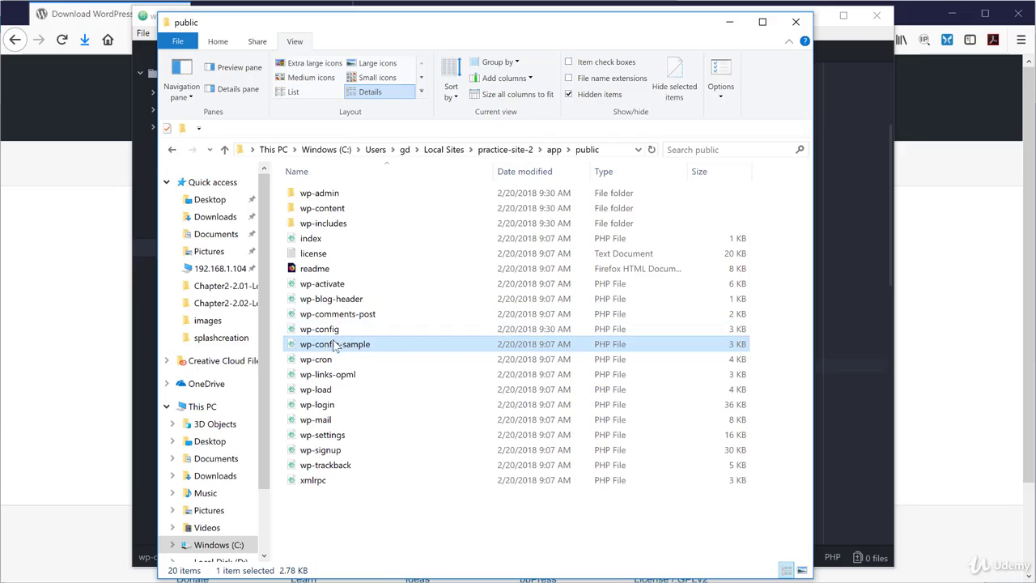
Open practice-site-2's wp-config.php in Atom and scroll through its database settings.
{"action": "left_click", "coordinate": [336, 329]}
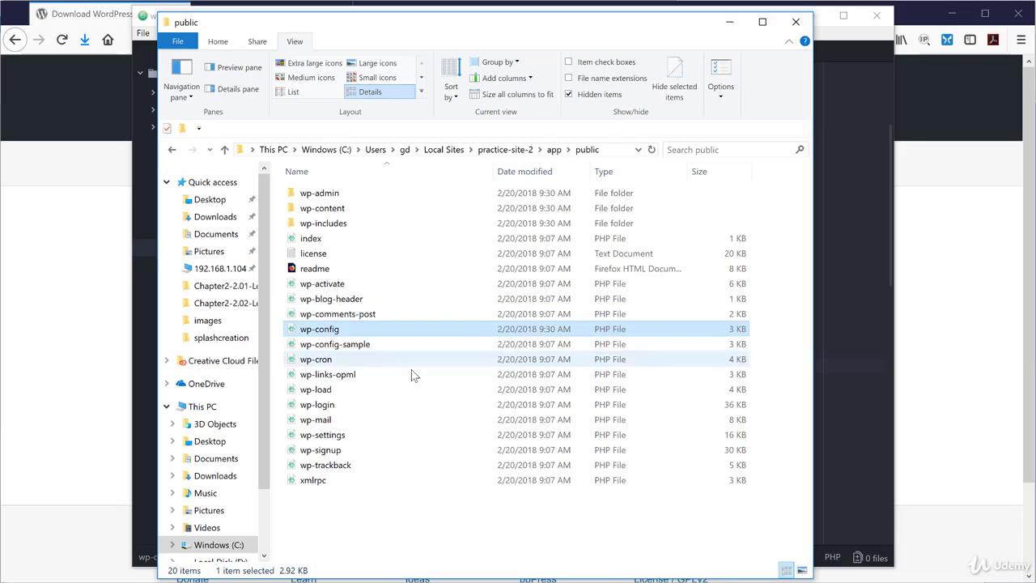
{"action": "double_click", "coordinate": [329, 330]}
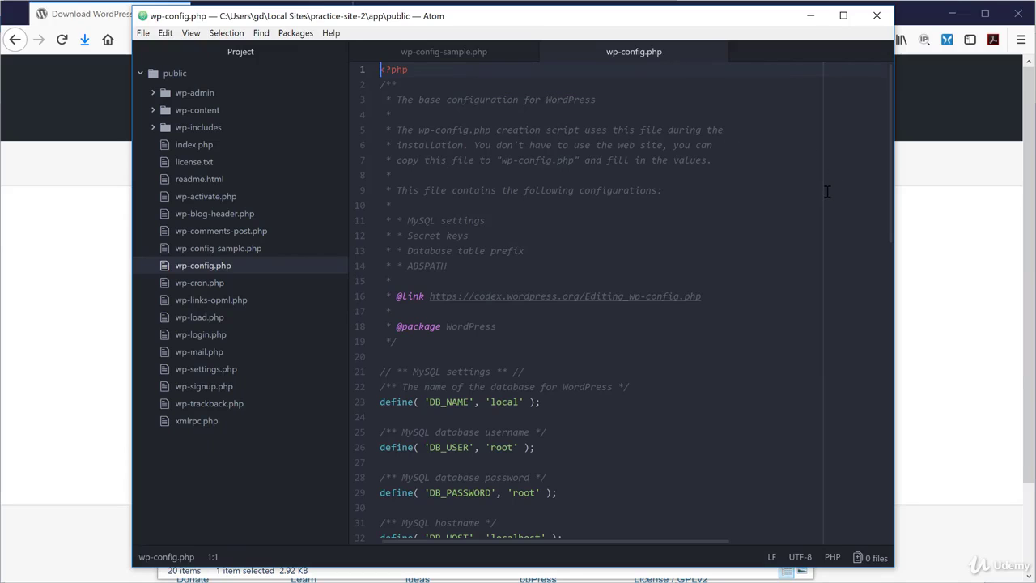
{"action": "scroll", "coordinate": [831, 187], "scroll_direction": "down", "scroll_amount": 4}
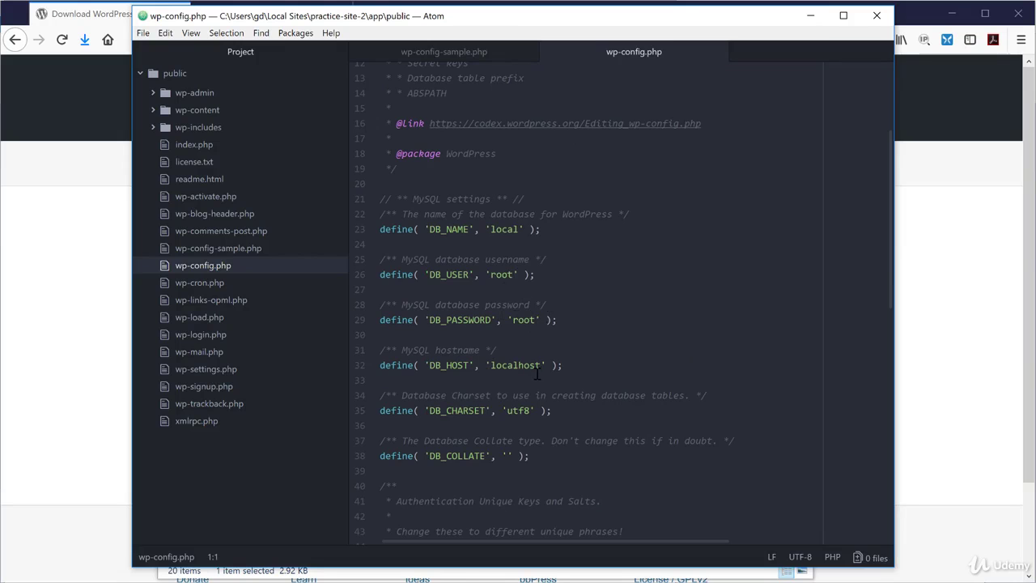
{"action": "scroll", "coordinate": [537, 370], "scroll_direction": "down", "scroll_amount": 8}
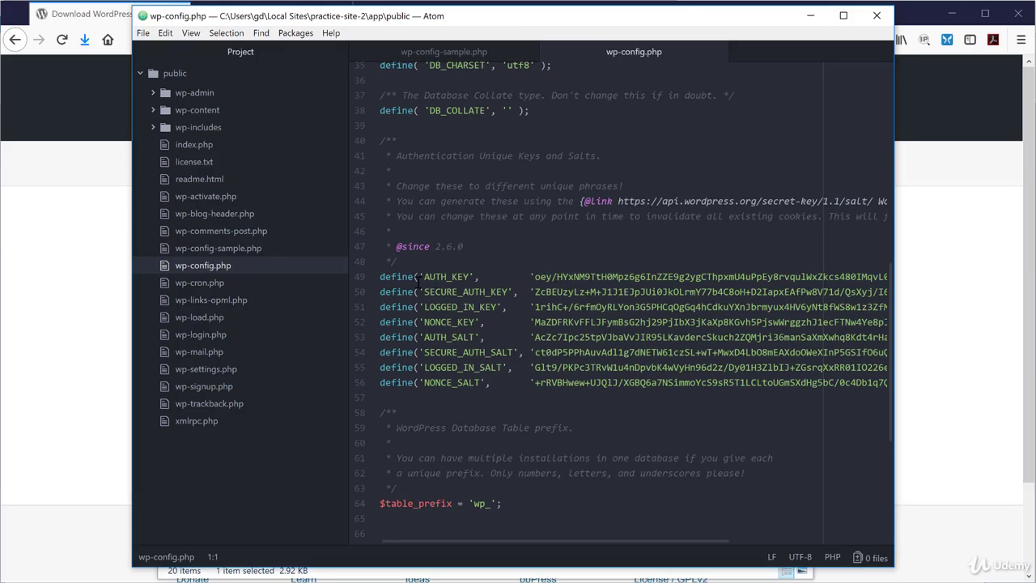
Highlight the authentication keys and salts on lines 49–56, then leave Atom.
{"action": "left_click_drag", "start_coordinate": [381, 276], "coordinate": [686, 378]}
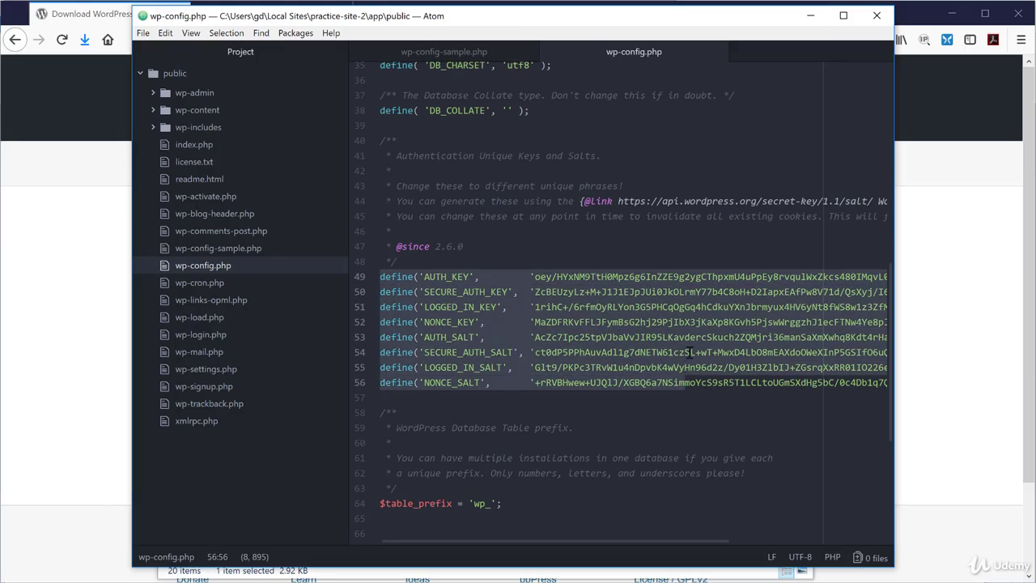
{"action": "left_click", "coordinate": [689, 353]}
{"action": "scroll", "coordinate": [688, 353], "scroll_direction": "up", "scroll_amount": 1}
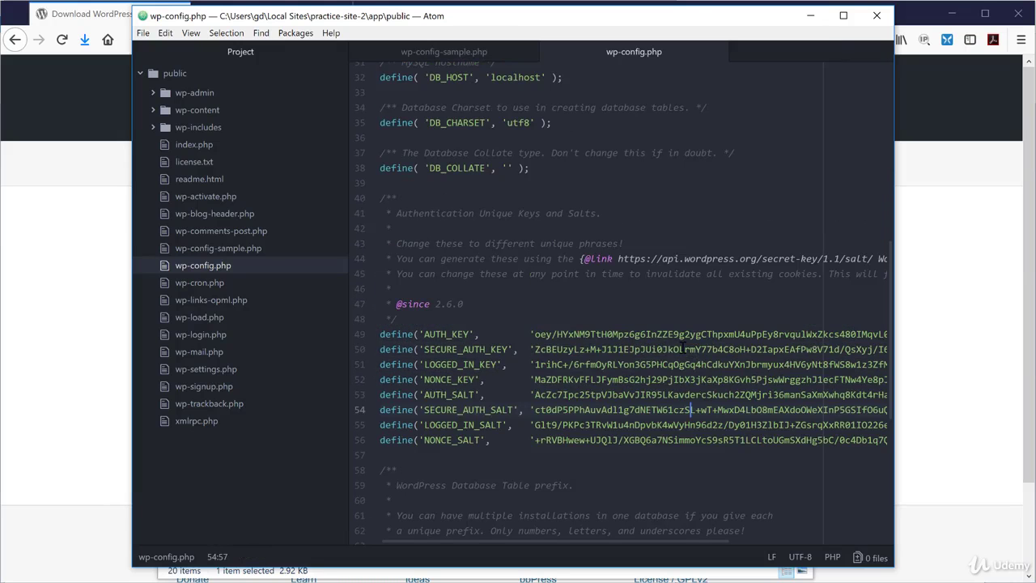
{"action": "scroll", "coordinate": [663, 348], "scroll_direction": "up", "scroll_amount": 3}
{"action": "scroll", "coordinate": [663, 348], "scroll_direction": "up", "scroll_amount": 8}
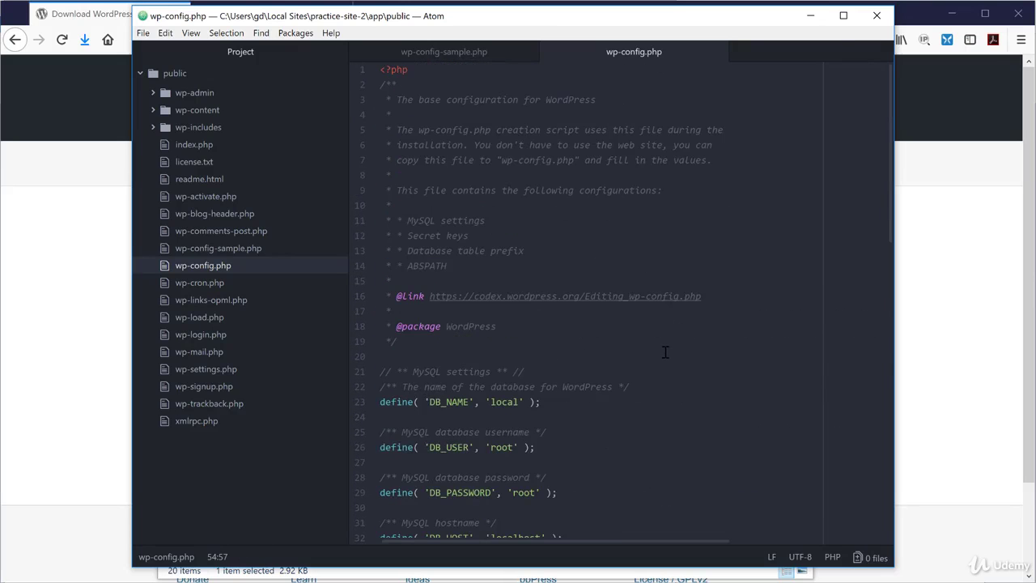
{"action": "key", "text": "alt+Tab"}
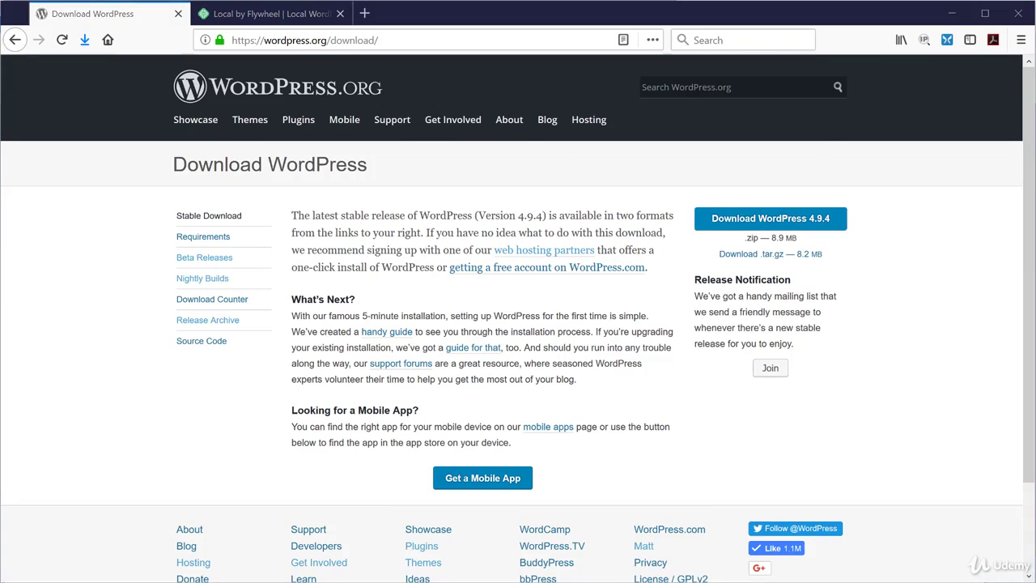
Deselect wp-config in the public folder and switch to Local for Practice Site 2.
{"action": "left_click", "coordinate": [380, 536]}
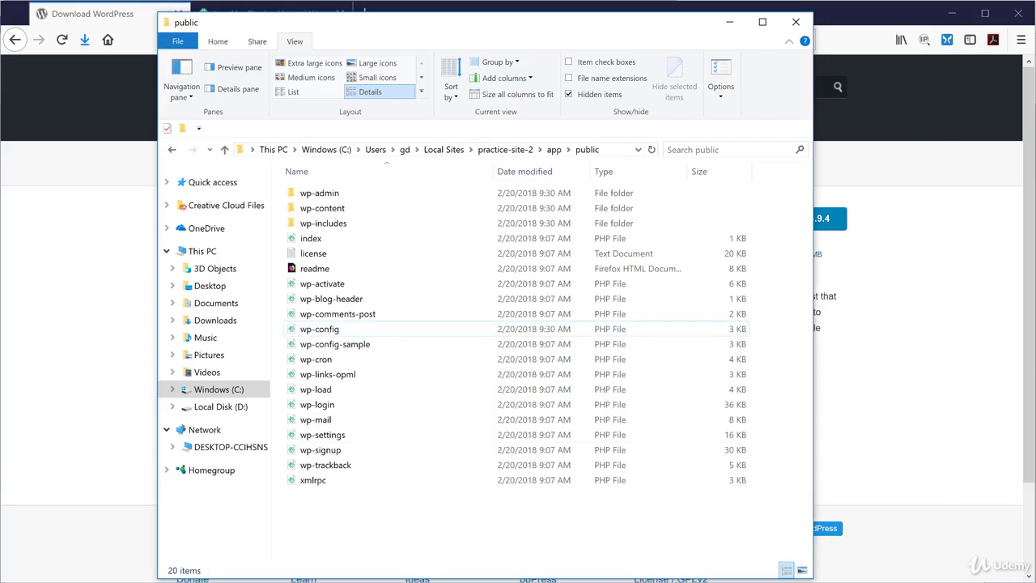
{"action": "key", "text": "alt+Tab"}
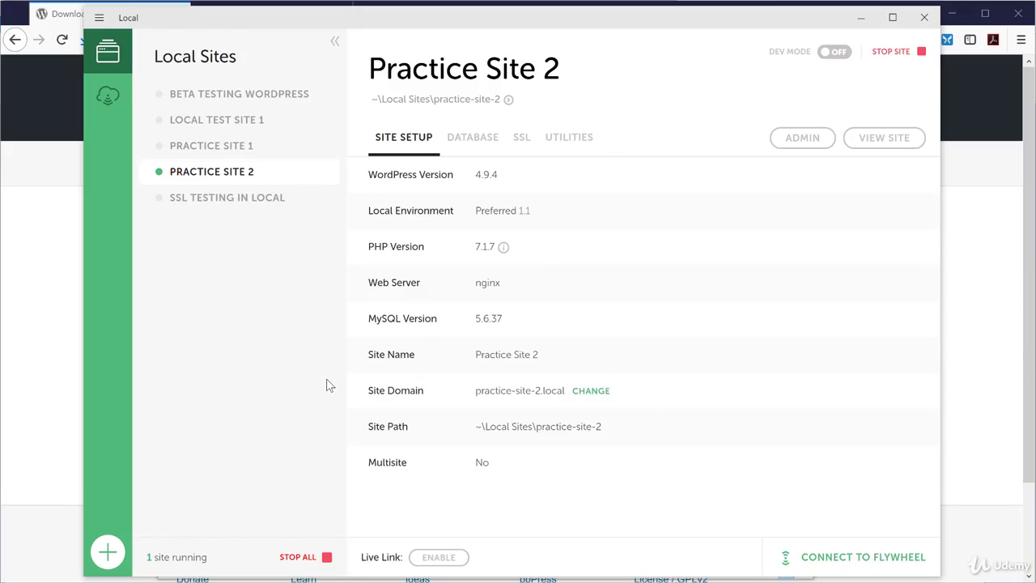
Launch Adminer from Practice Site 2's Database tab to view the 'local' database tables.
{"action": "left_click", "coordinate": [483, 143]}
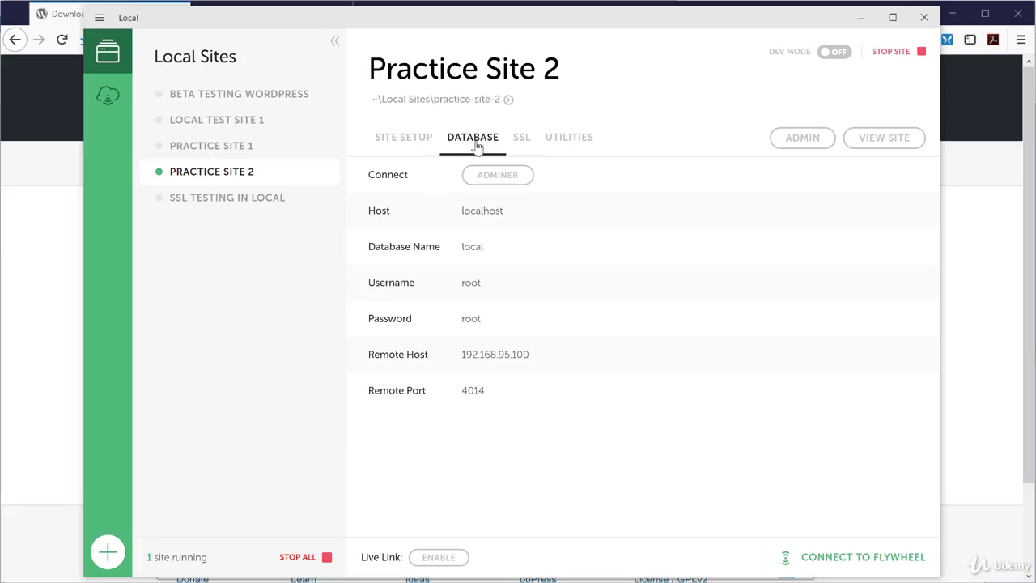
{"action": "left_click", "coordinate": [497, 177]}
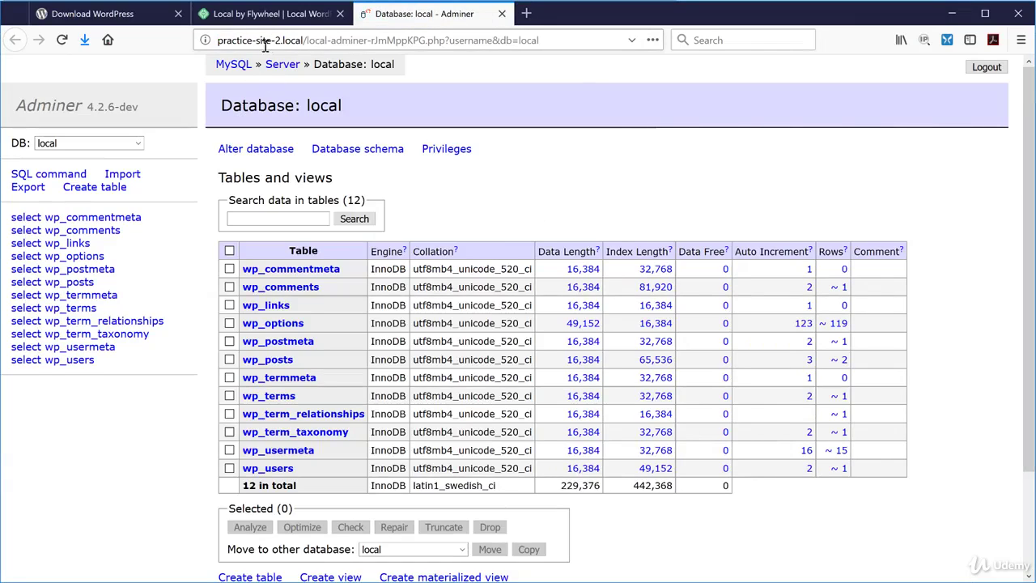
Drop all 12 WordPress tables from the 'local' database and switch back to Local.
{"action": "left_click_drag", "start_coordinate": [220, 40], "coordinate": [304, 40]}
{"action": "left_click", "coordinate": [304, 41]}
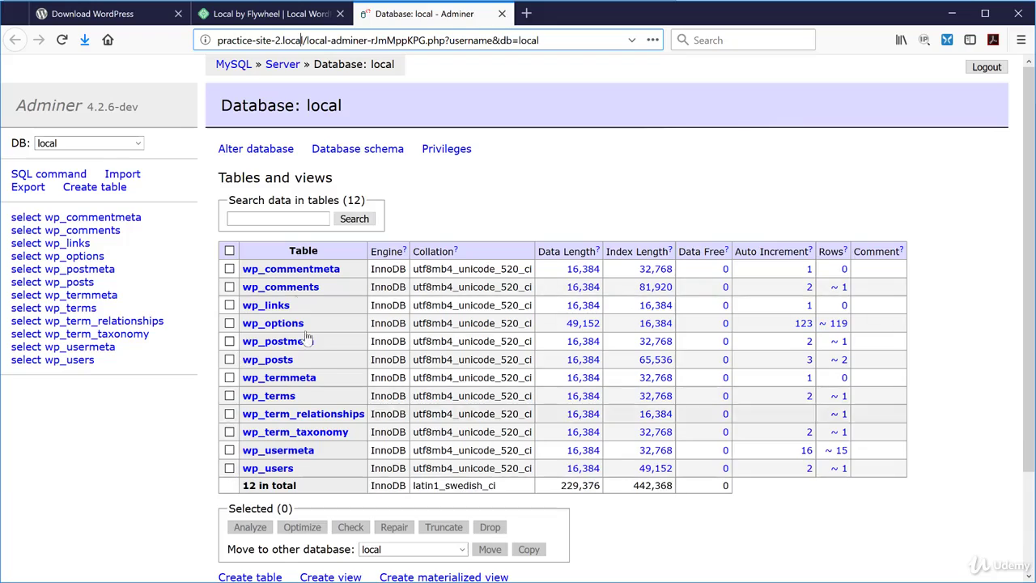
{"action": "left_click", "coordinate": [230, 252]}
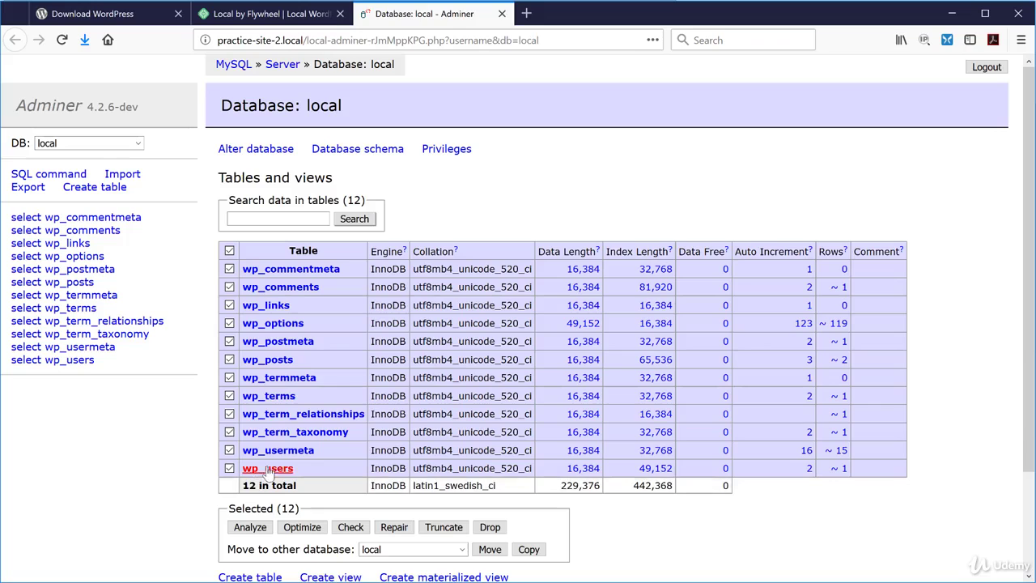
{"action": "left_click", "coordinate": [490, 527]}
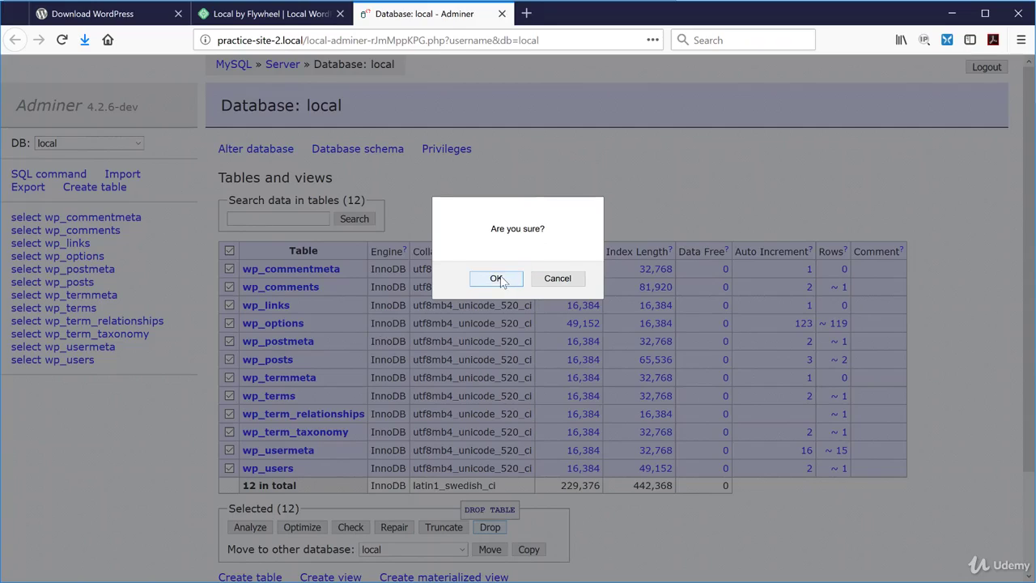
{"action": "left_click", "coordinate": [498, 279]}
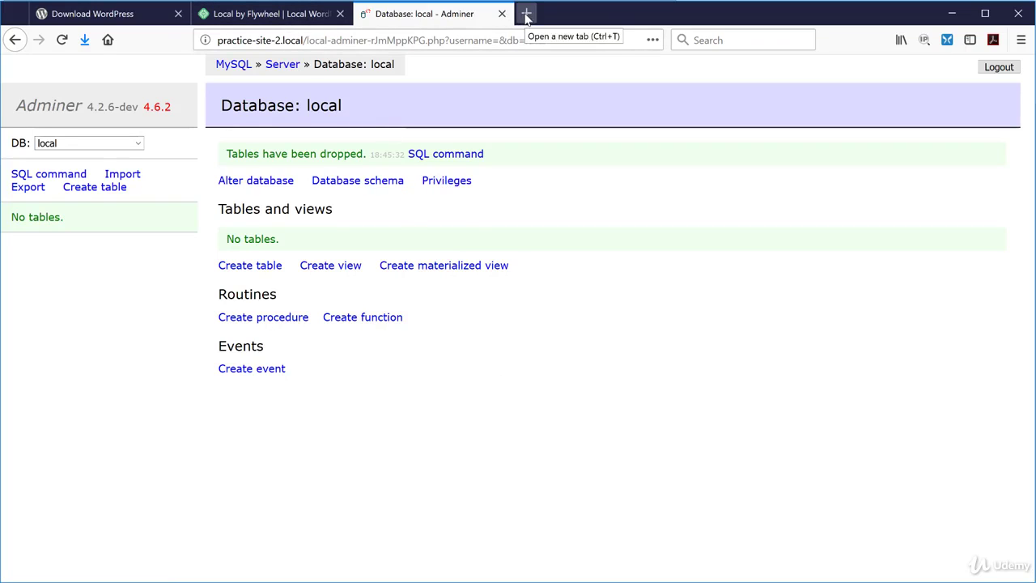
{"action": "key", "text": "alt+Tab"}
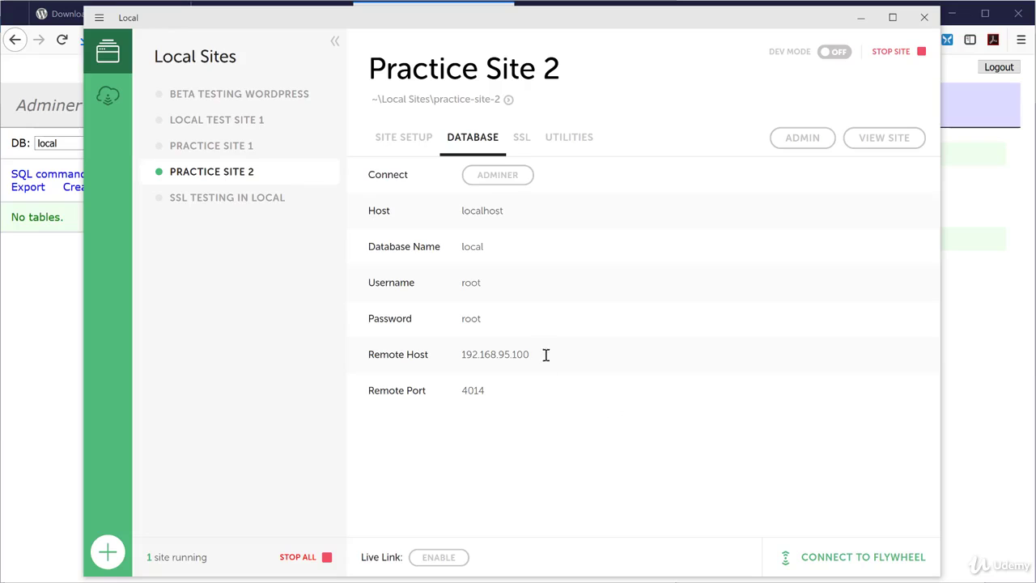
View Practice Site 2 from Site Setup to reach the install.php language screen.
{"action": "left_click", "coordinate": [401, 146]}
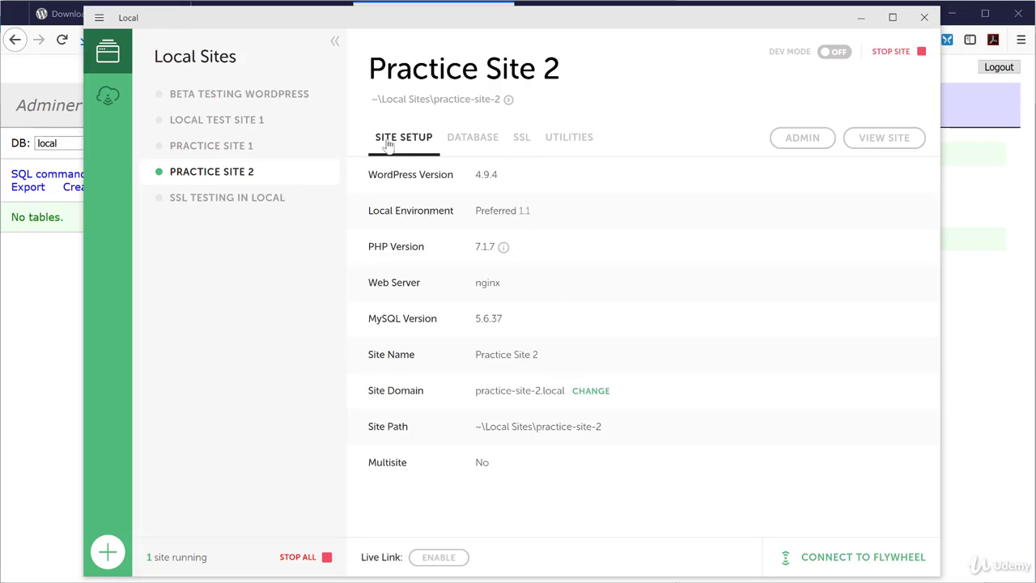
{"action": "left_click", "coordinate": [877, 139]}
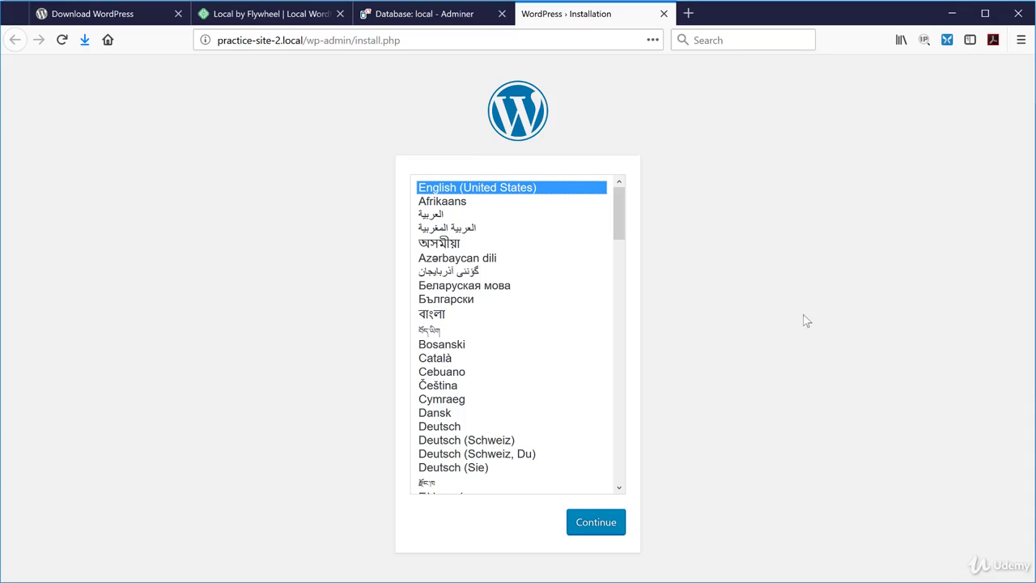
Keep English (United States) as the WordPress install language and continue to the Information needed form.
{"action": "left_click", "coordinate": [235, 247]}
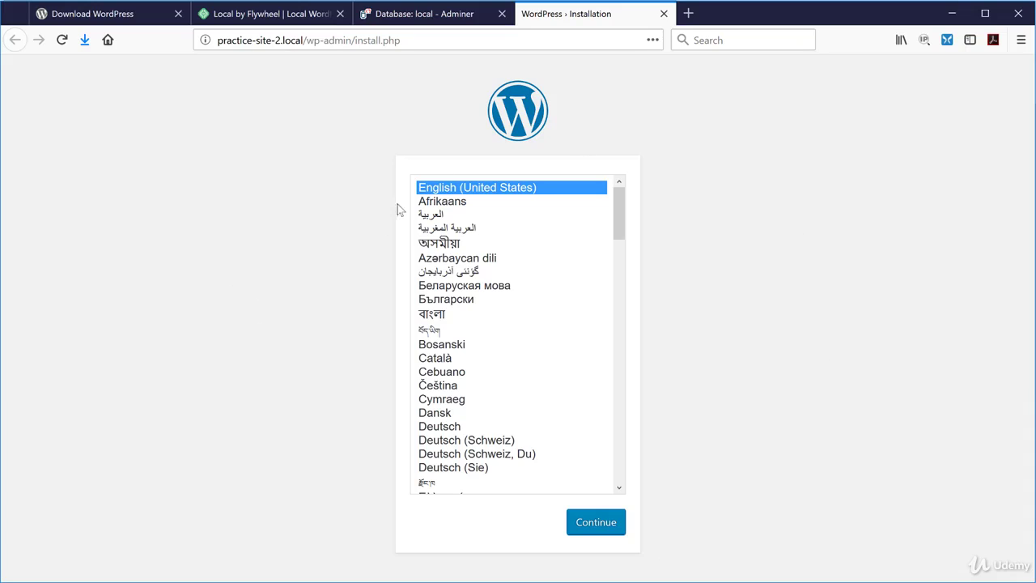
{"action": "left_click", "coordinate": [597, 528]}
{"action": "scroll", "coordinate": [938, 319], "scroll_direction": "down", "scroll_amount": 2}
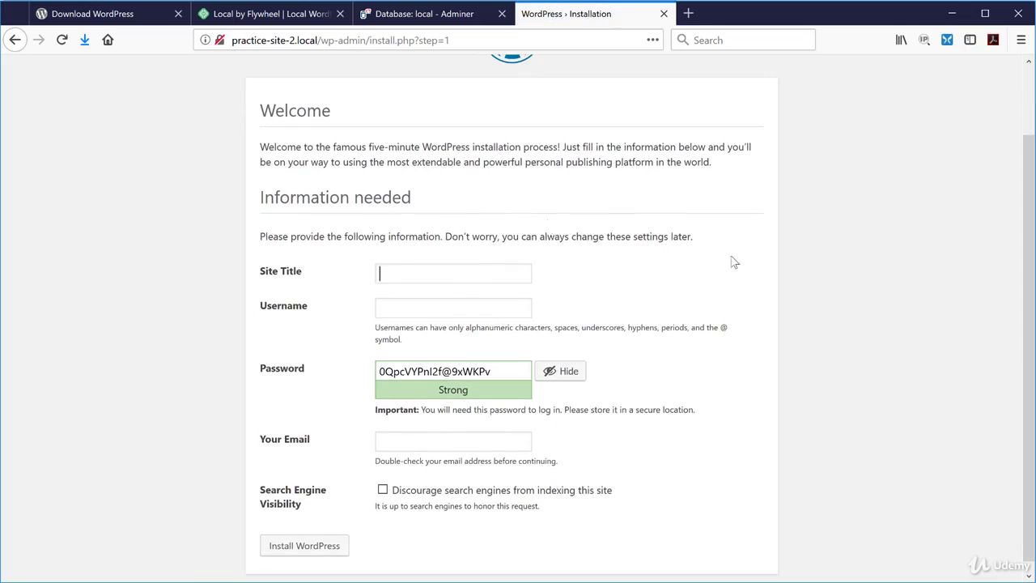
Set the Site Title to 'Practice Site 2' and enter the admin username.
{"action": "scroll", "coordinate": [1026, 254], "scroll_direction": "up", "scroll_amount": 2}
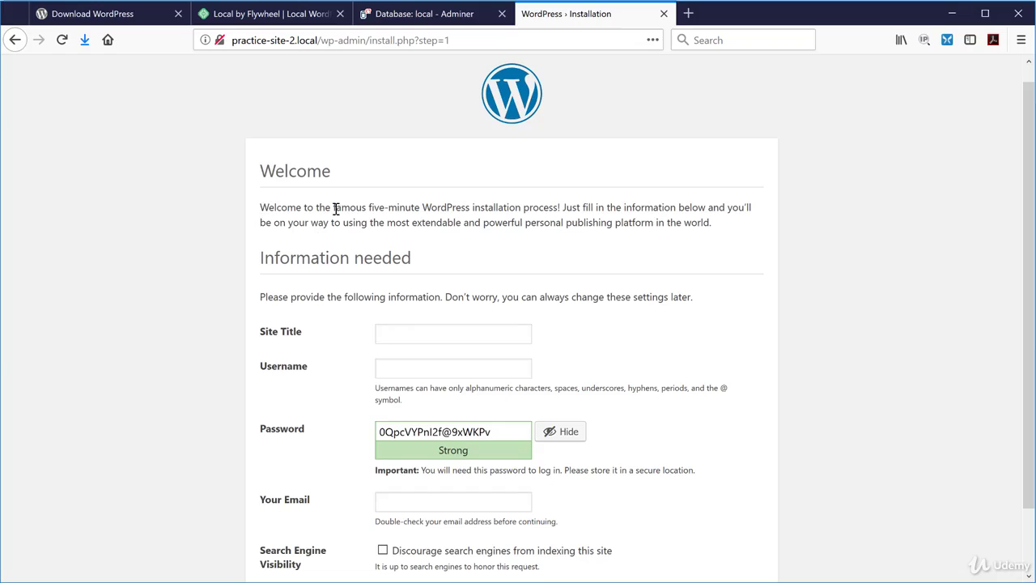
{"action": "left_click_drag", "start_coordinate": [333, 208], "coordinate": [558, 207]}
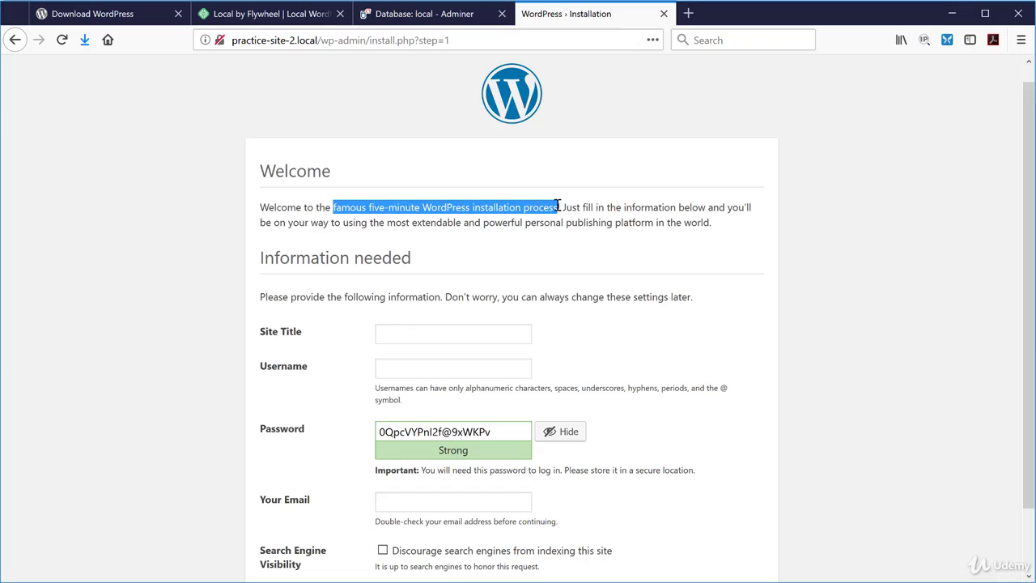
{"action": "left_click", "coordinate": [391, 337]}
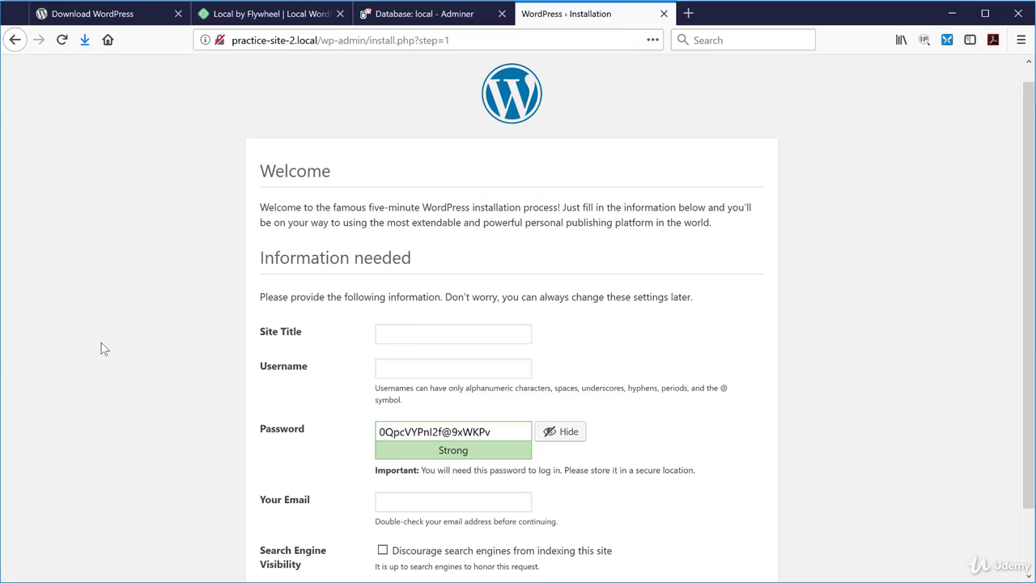
{"action": "type", "text": "Practice Site 2"}
{"action": "left_click", "coordinate": [408, 371]}
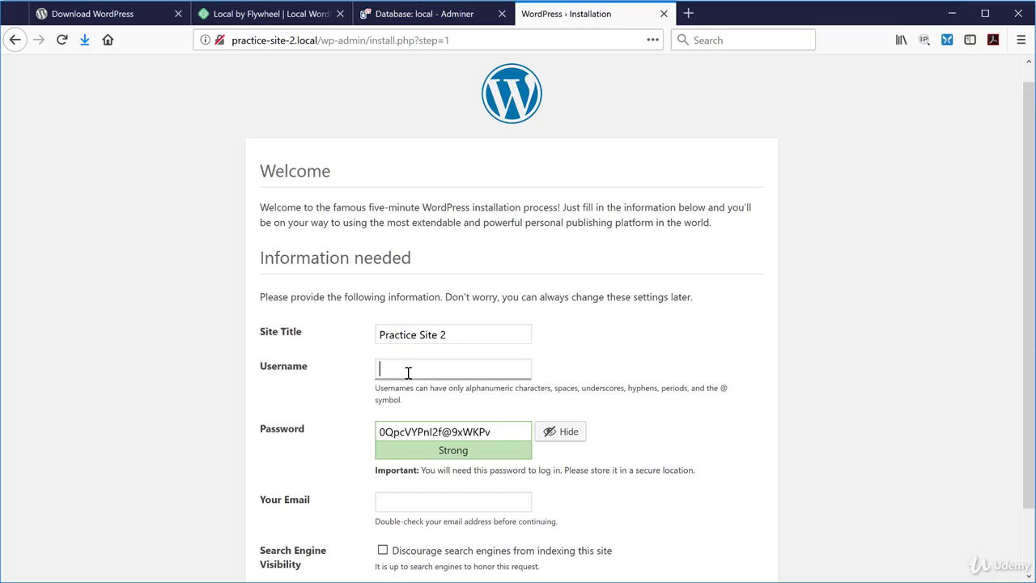
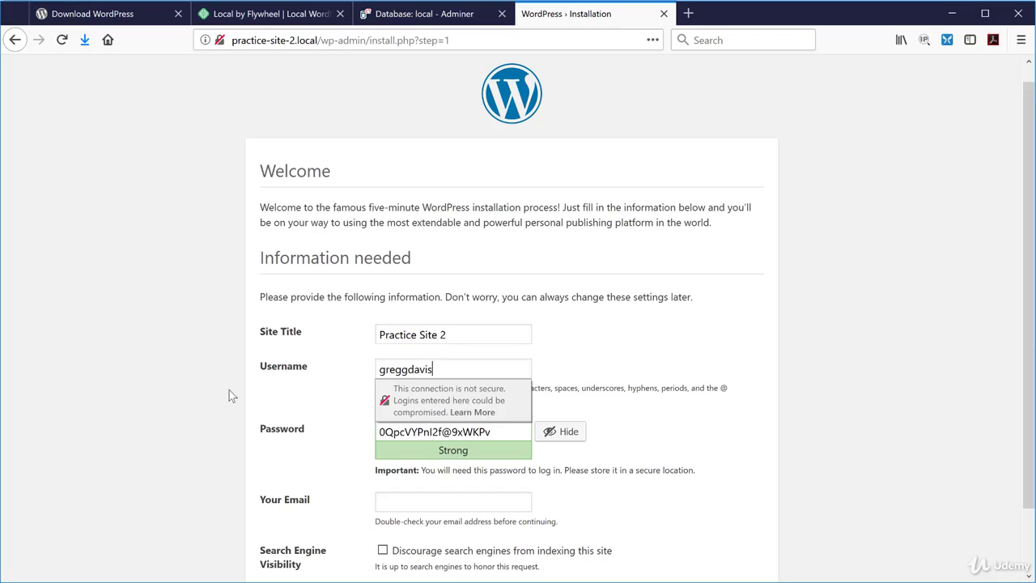
Select the generated password and hide it as dots, ready to replace it.
{"action": "left_click", "coordinate": [289, 404]}
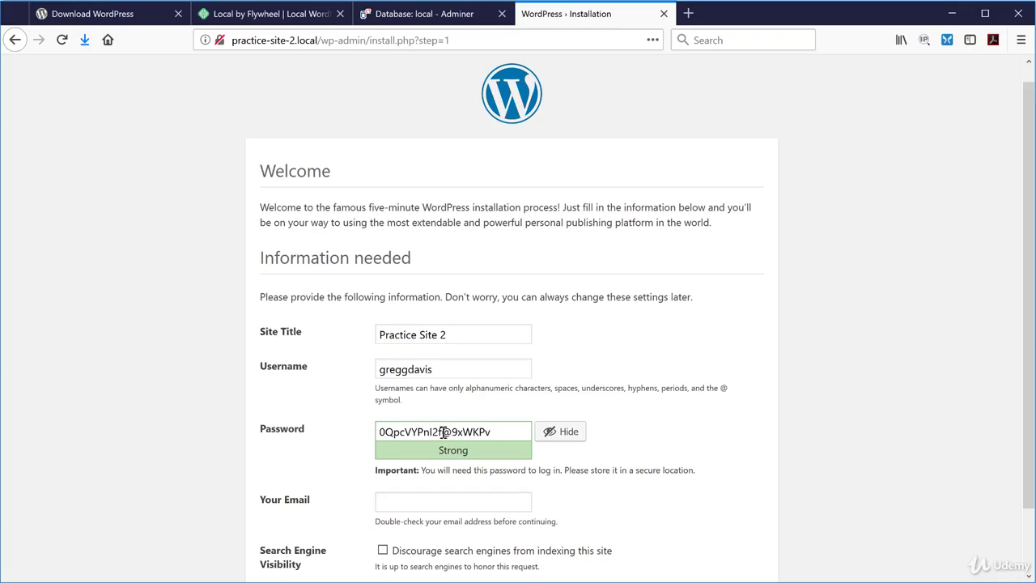
{"action": "left_click_drag", "start_coordinate": [495, 431], "coordinate": [368, 431]}
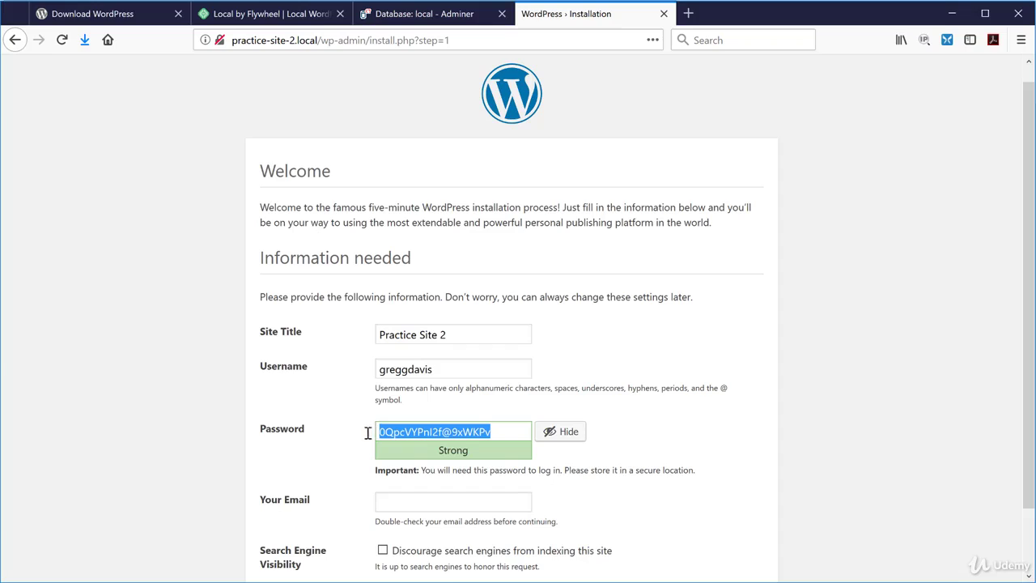
{"action": "left_click", "coordinate": [565, 434]}
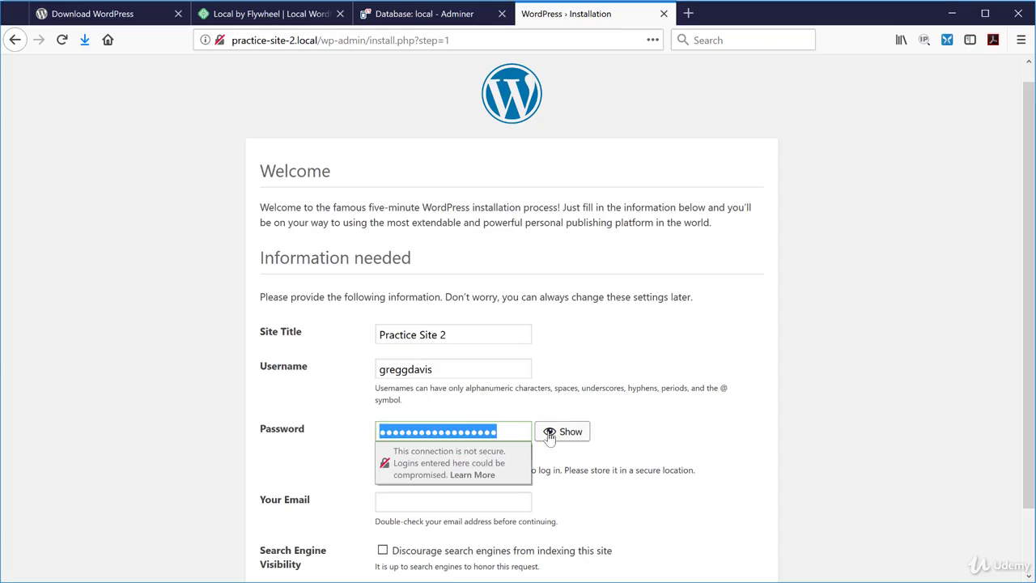
Enter a replacement password rated Medium and fill in the admin's e-mail address.
{"action": "type", "text": "*******"}
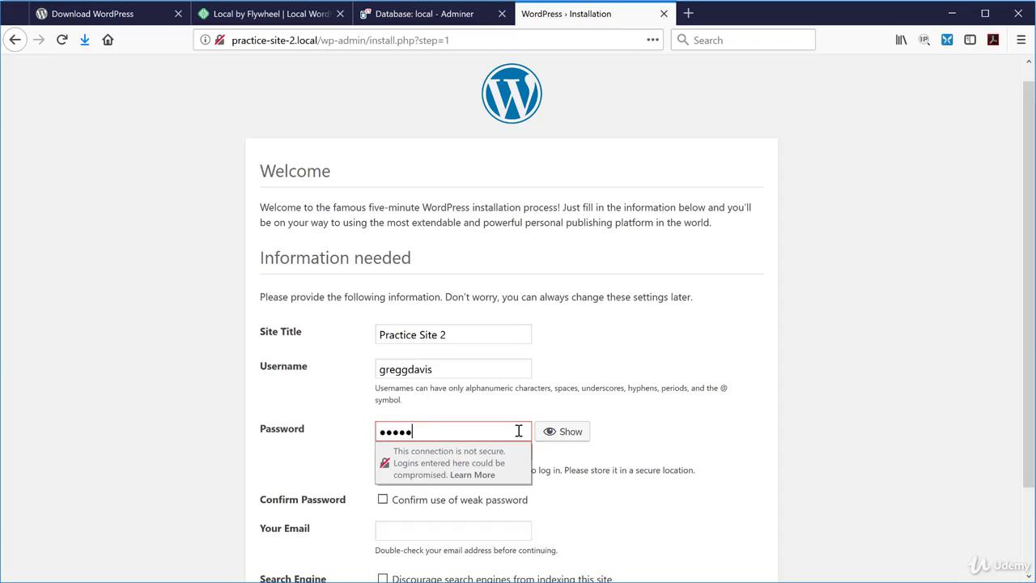
{"action": "type", "text": "******"}
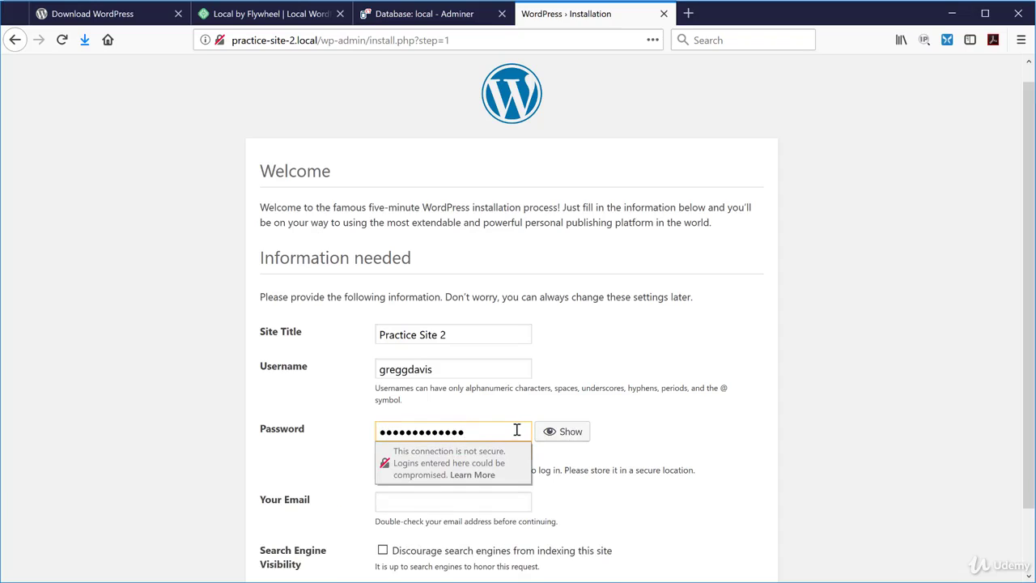
{"action": "left_click", "coordinate": [644, 438]}
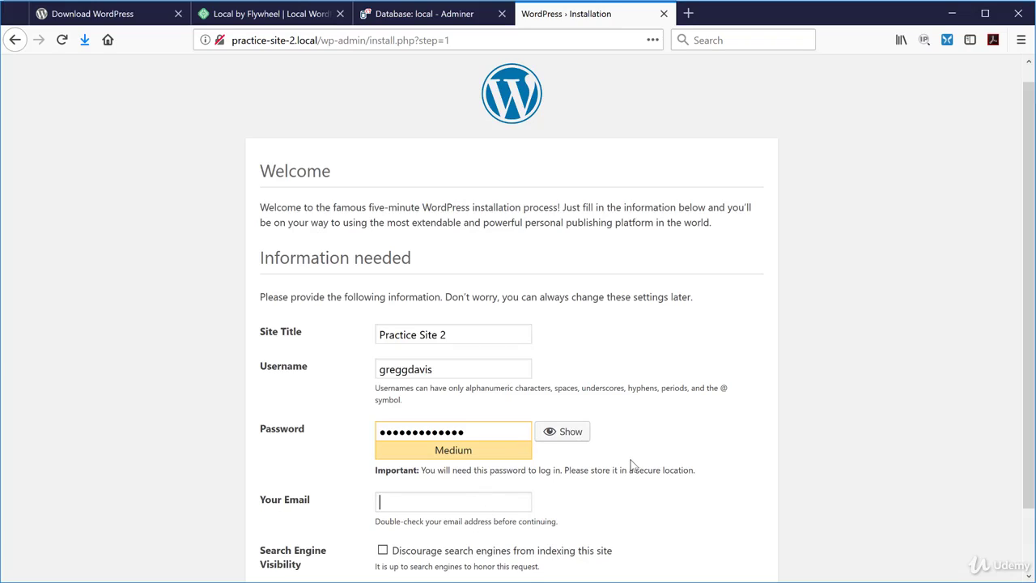
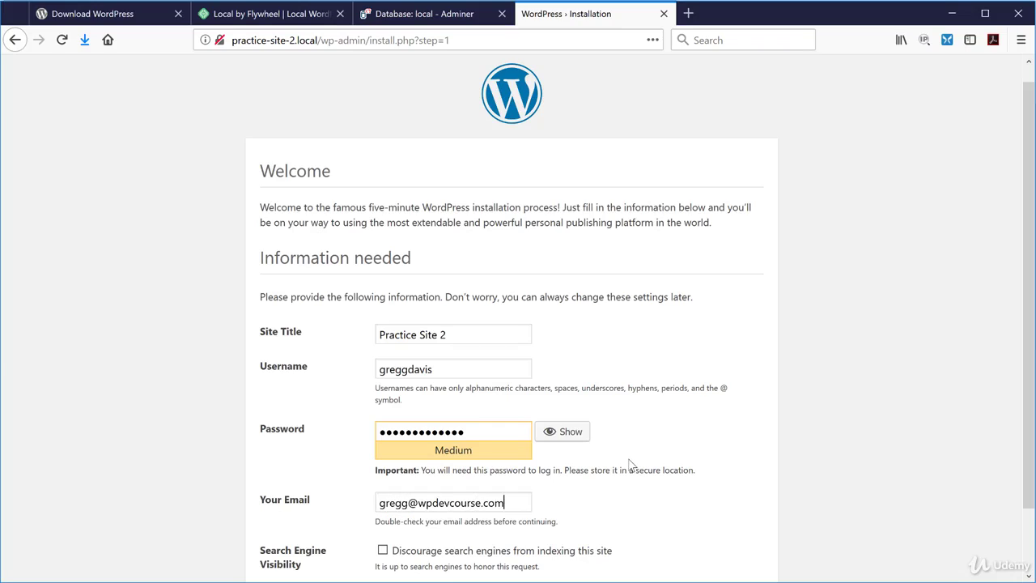
{"action": "scroll", "coordinate": [672, 494], "scroll_direction": "down", "scroll_amount": 2}
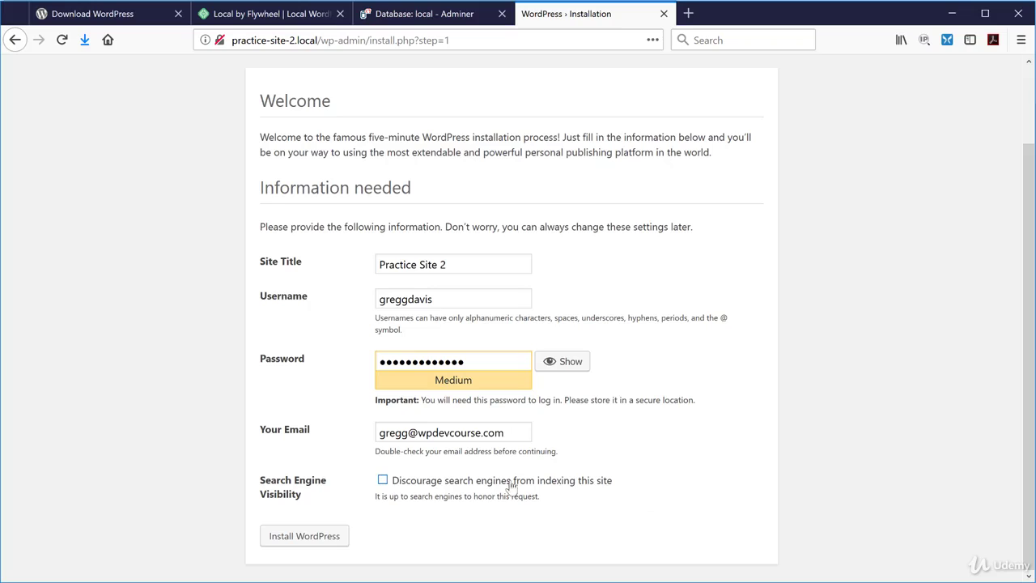
Install Practice Site 2, save the login in Firefox, and log in with it to the Dashboard.
{"action": "left_click", "coordinate": [315, 539]}
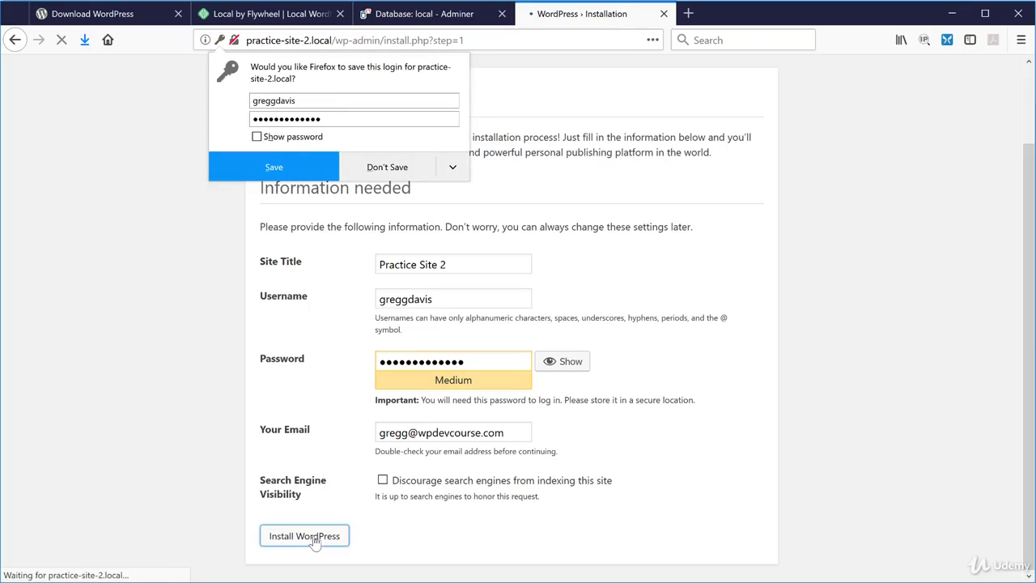
{"action": "left_click", "coordinate": [305, 172]}
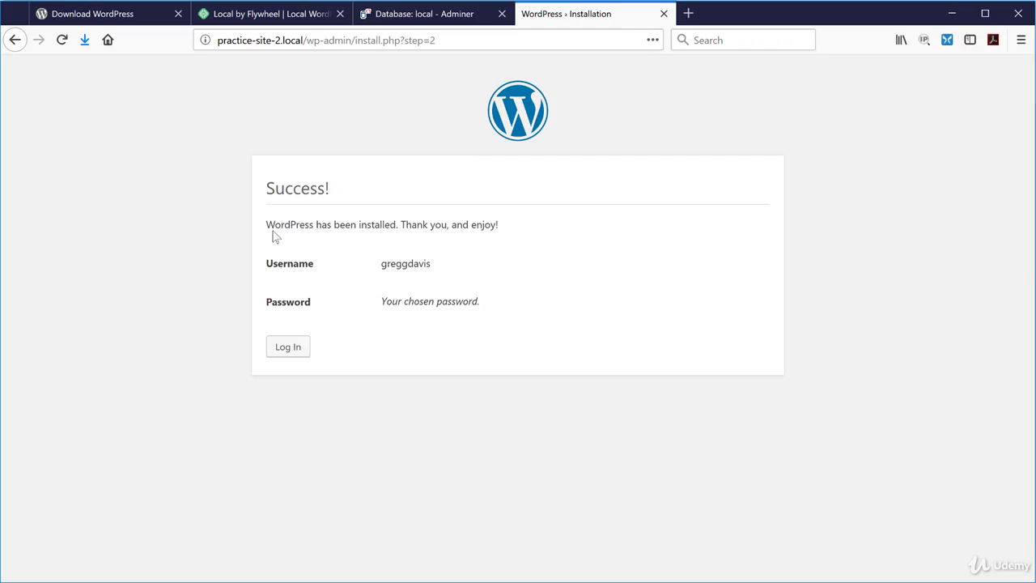
{"action": "left_click", "coordinate": [290, 348]}
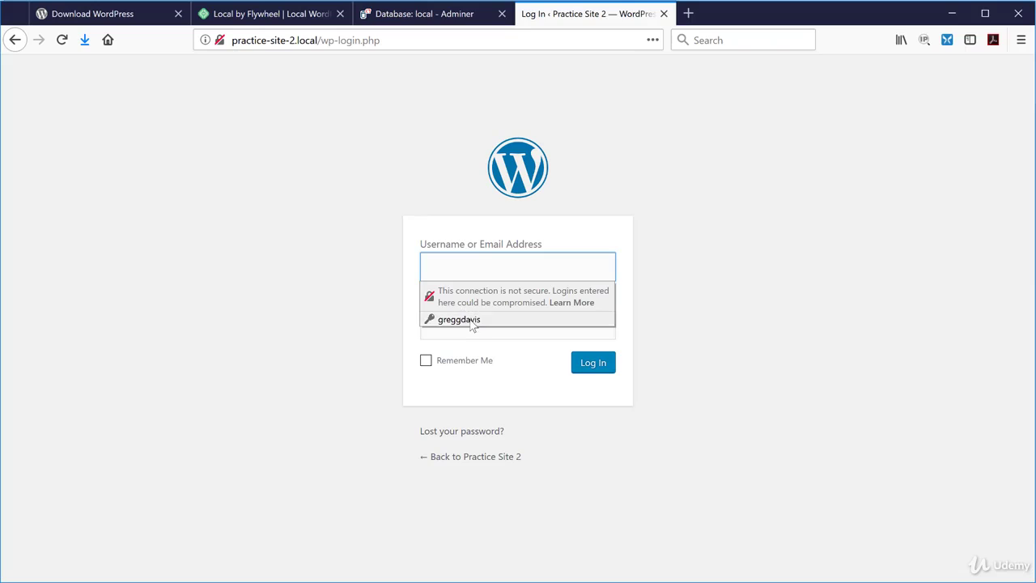
{"action": "left_click", "coordinate": [474, 320]}
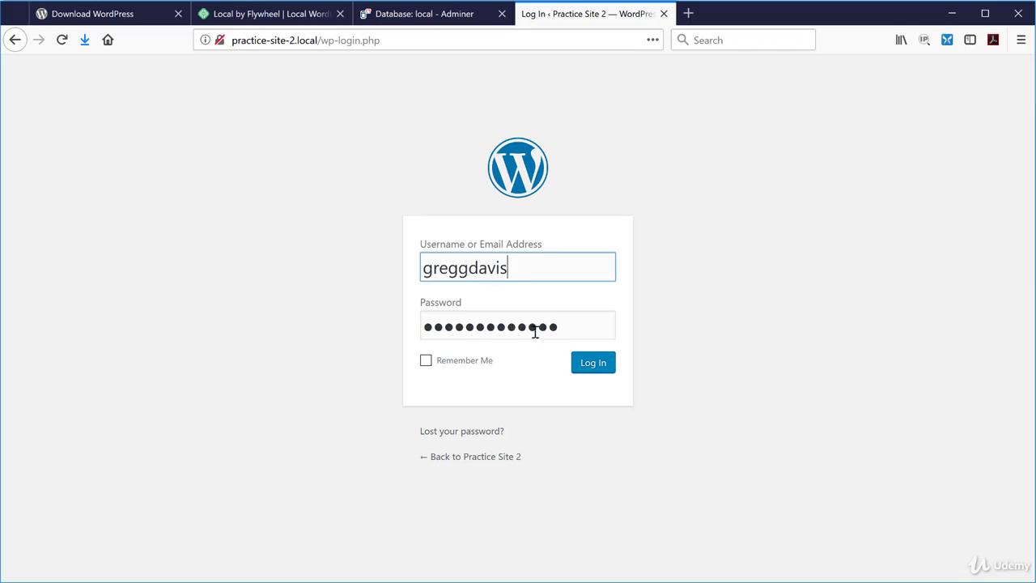
{"action": "left_click", "coordinate": [599, 369]}
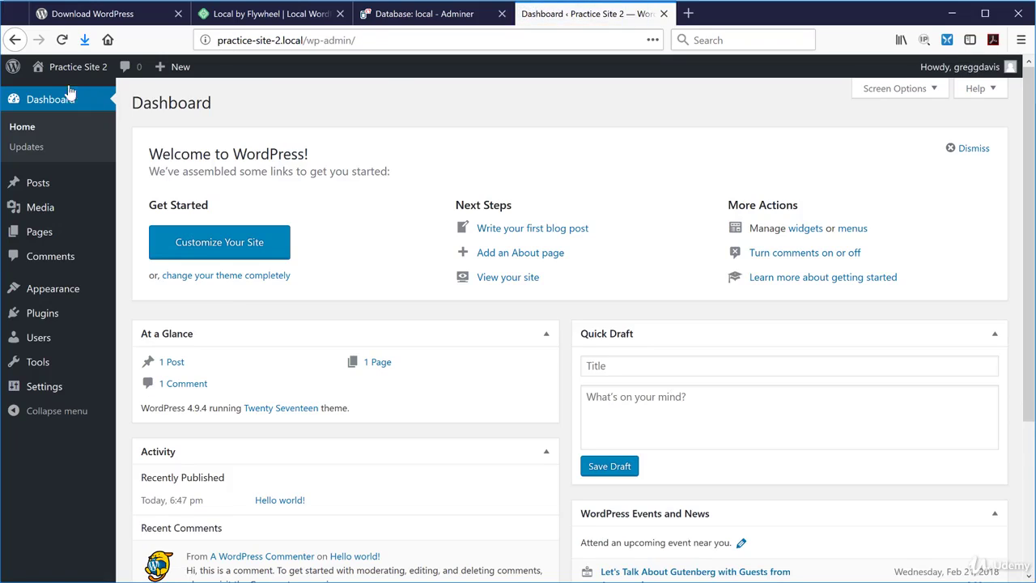
{"action": "mouse_move", "coordinate": [76, 73]}
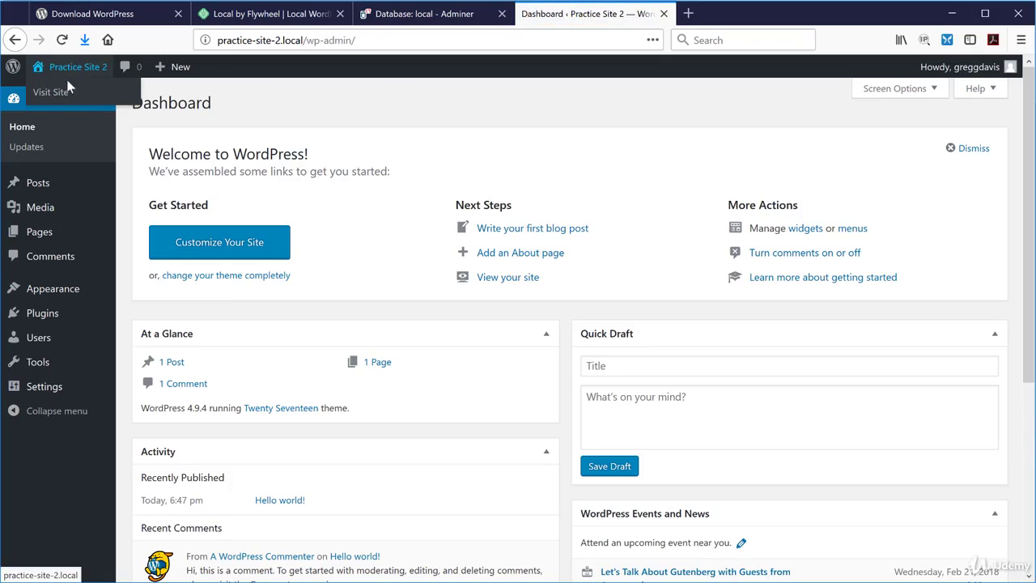
Open the Practice Site 2 homepage in a new tab, scroll through it, then return to Adminer.
{"action": "right_click", "coordinate": [62, 96]}
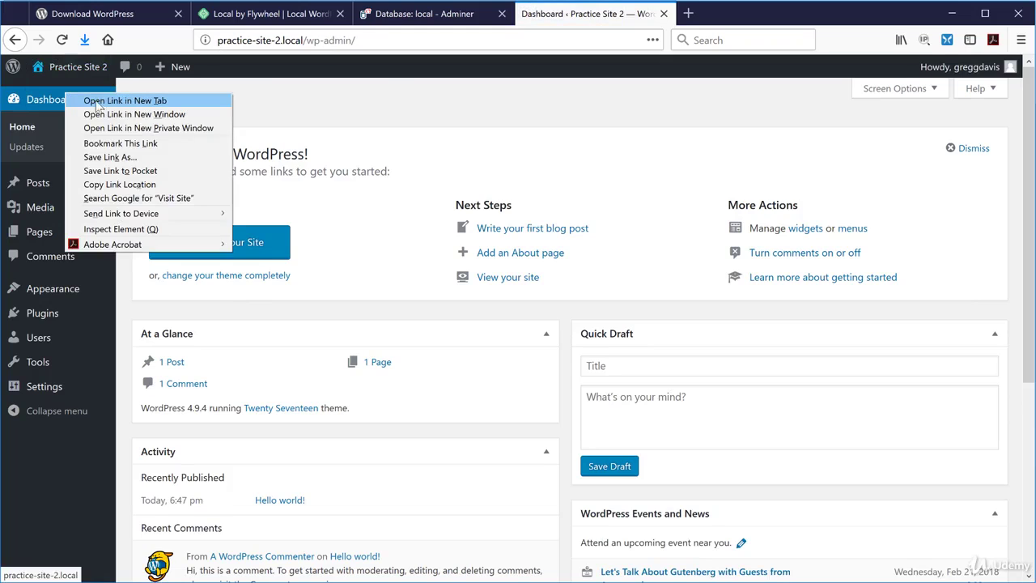
{"action": "left_click", "coordinate": [121, 104]}
{"action": "left_click", "coordinate": [729, 13]}
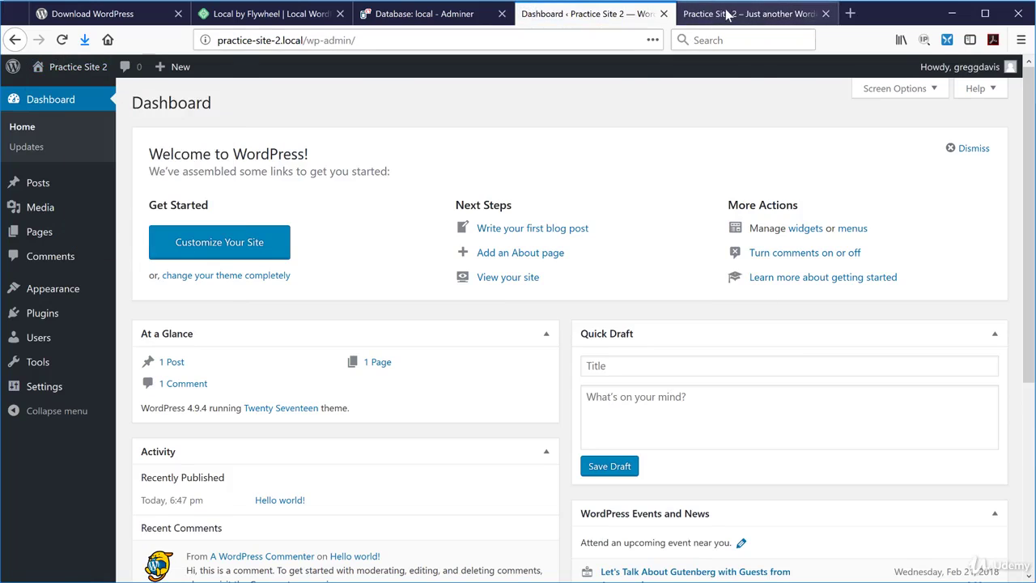
{"action": "scroll", "coordinate": [610, 333], "scroll_direction": "down", "scroll_amount": 3}
{"action": "scroll", "coordinate": [523, 331], "scroll_direction": "down", "scroll_amount": 5}
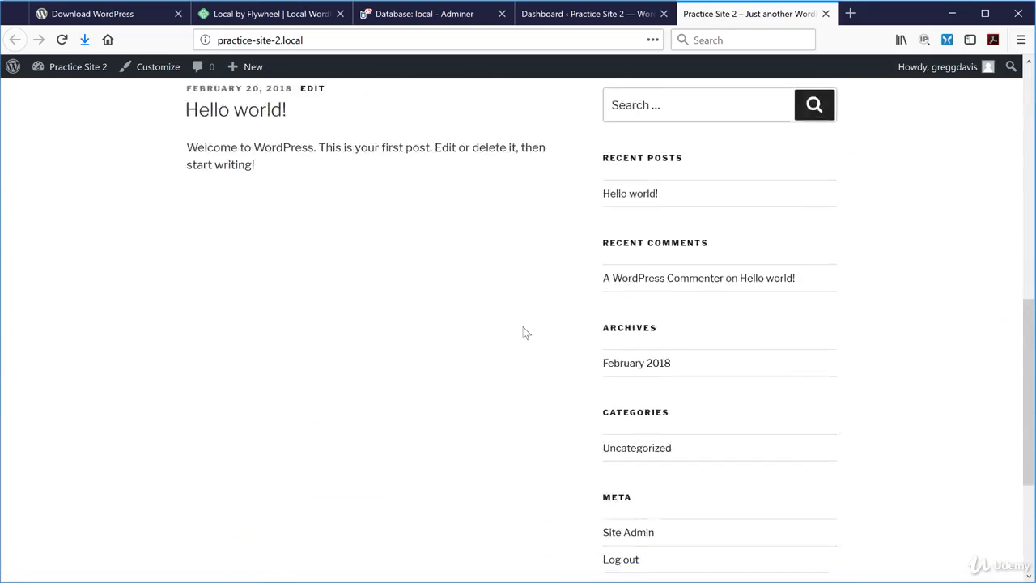
{"action": "scroll", "coordinate": [521, 328], "scroll_direction": "up", "scroll_amount": 8}
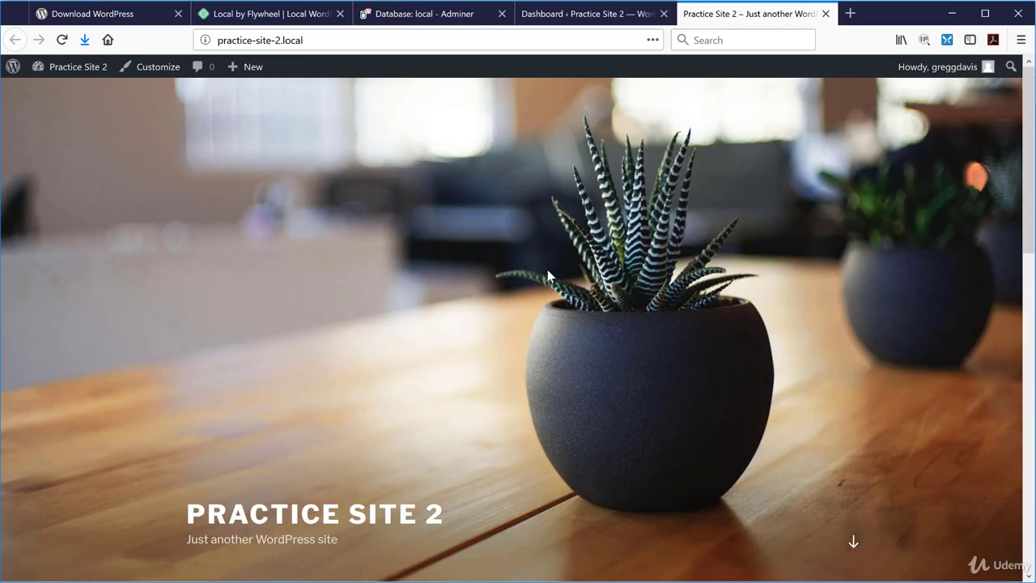
{"action": "left_click", "coordinate": [437, 17]}
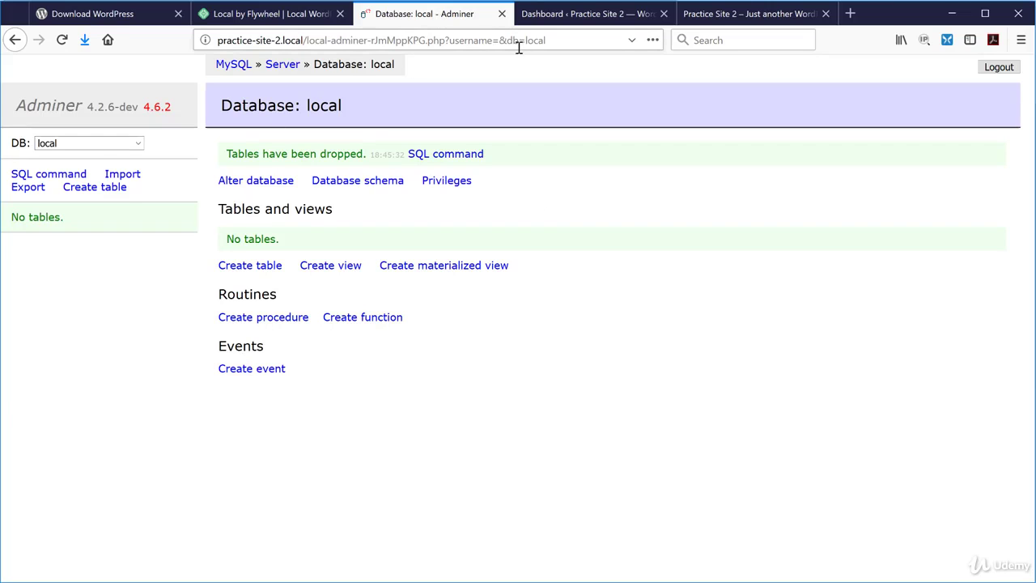
Reload Adminer to see the 12 wp_ tables, view wp_options rows, then return to the homepage tab.
{"action": "left_click", "coordinate": [61, 42]}
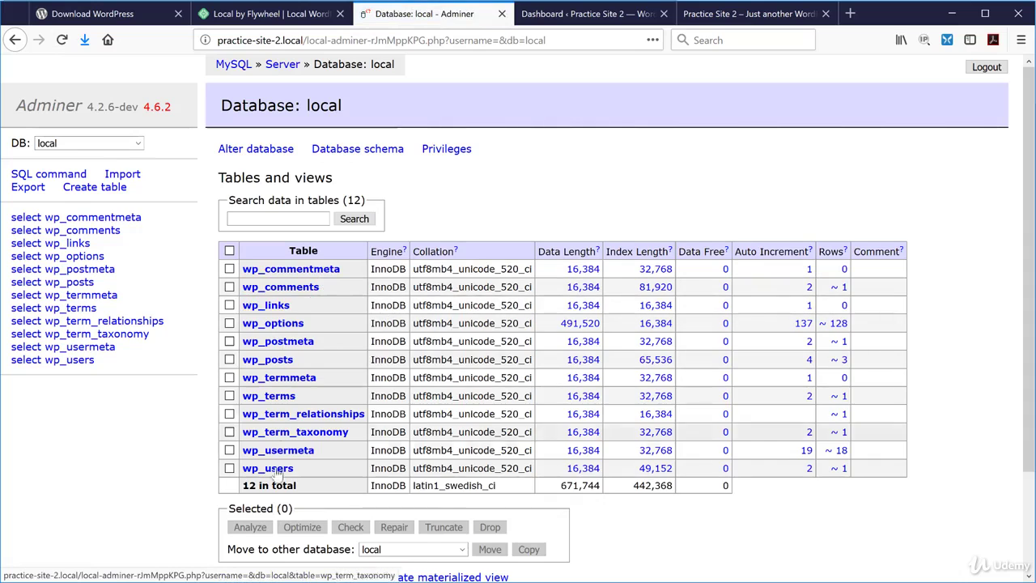
{"action": "left_click", "coordinate": [282, 325]}
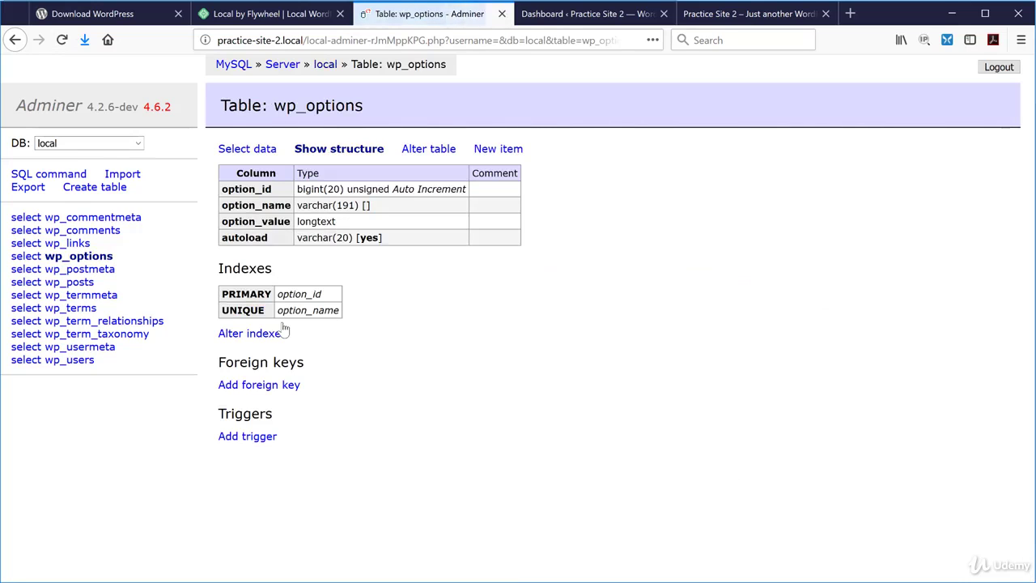
{"action": "left_click", "coordinate": [248, 150]}
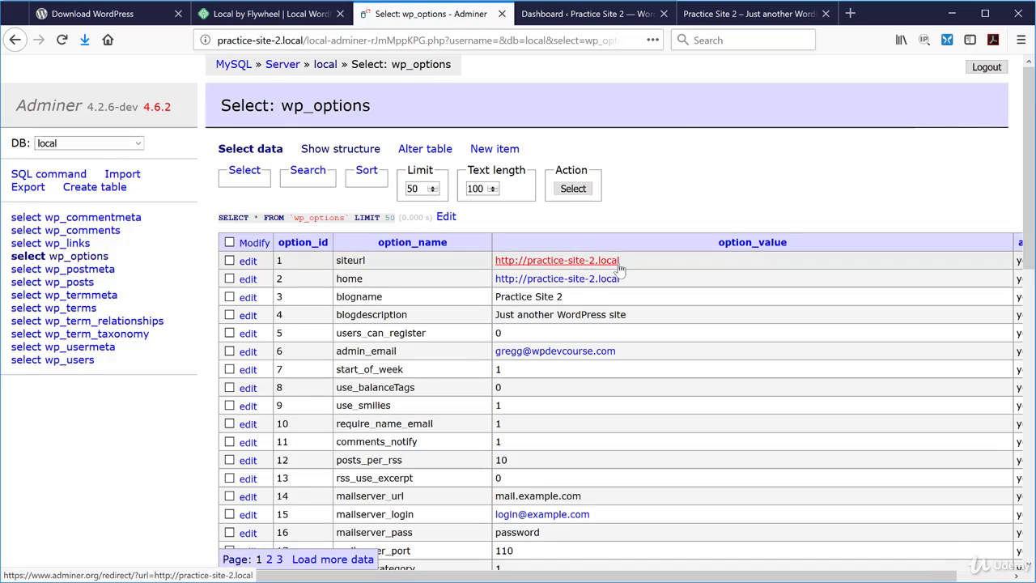
{"action": "left_click", "coordinate": [696, 24]}
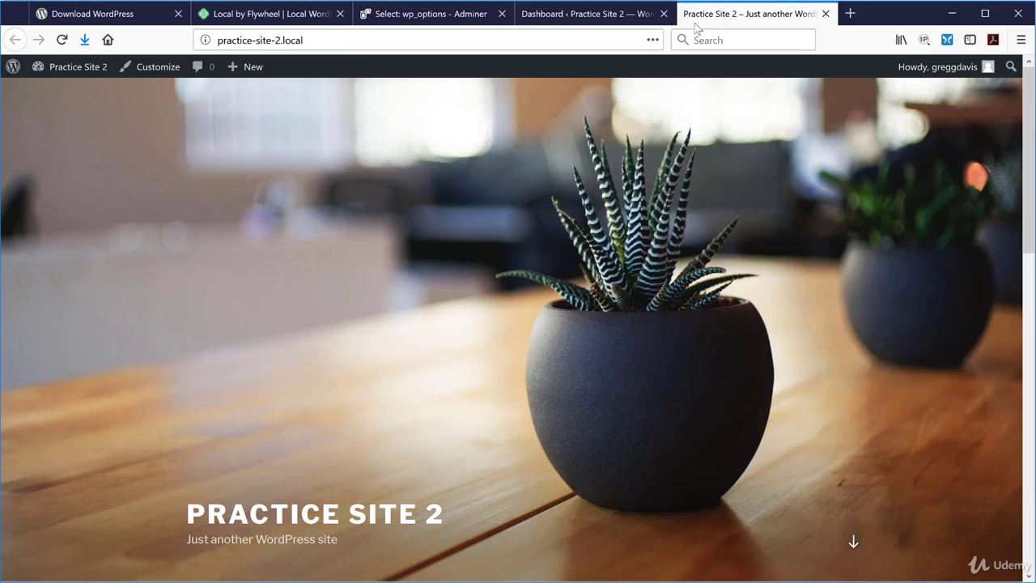
{"action": "left_click", "coordinate": [328, 42]}
{"action": "key", "text": "Return"}
{"action": "left_click", "coordinate": [320, 40]}
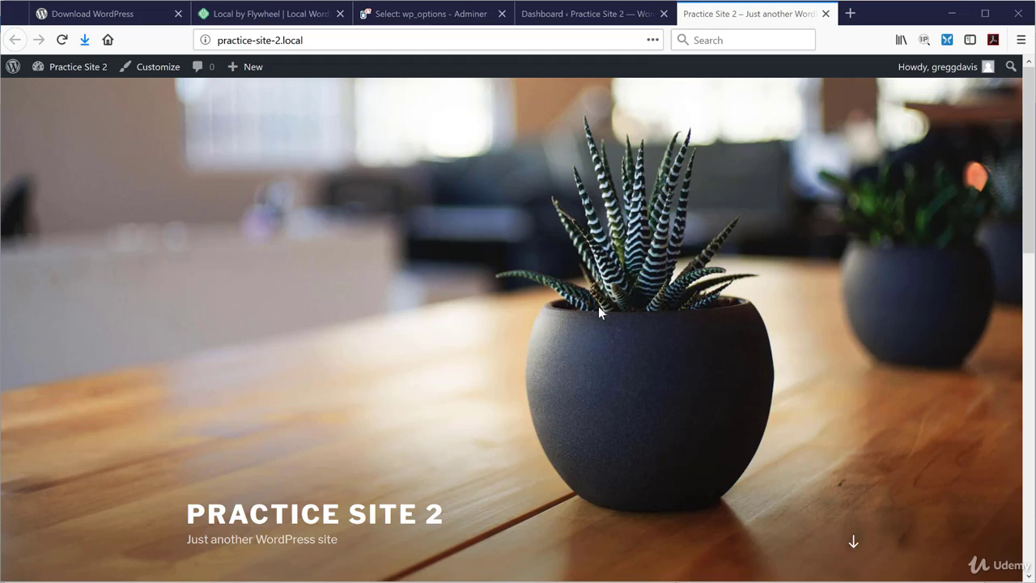
{"action": "left_click", "coordinate": [300, 12]}
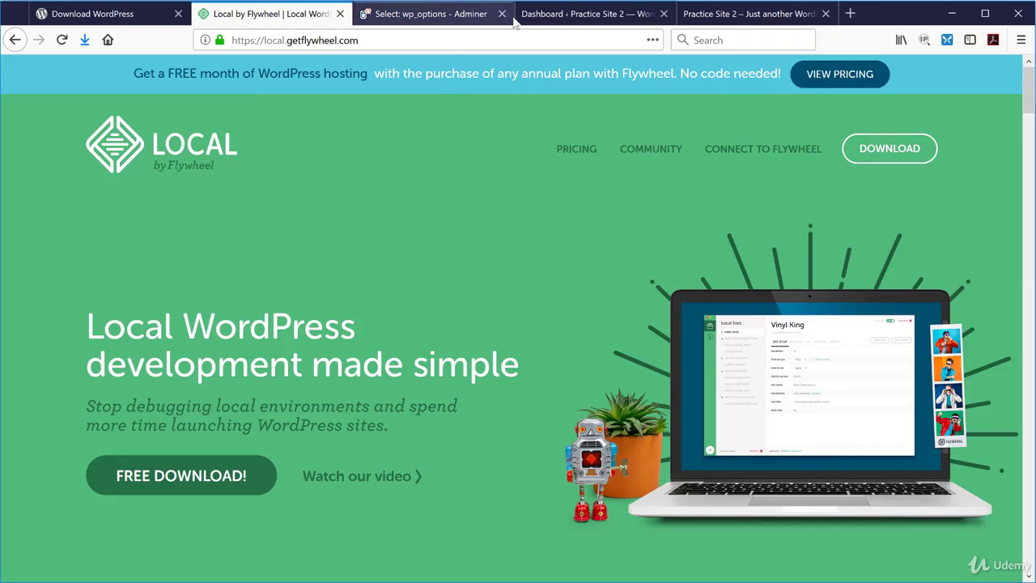
{"action": "left_click", "coordinate": [567, 16]}
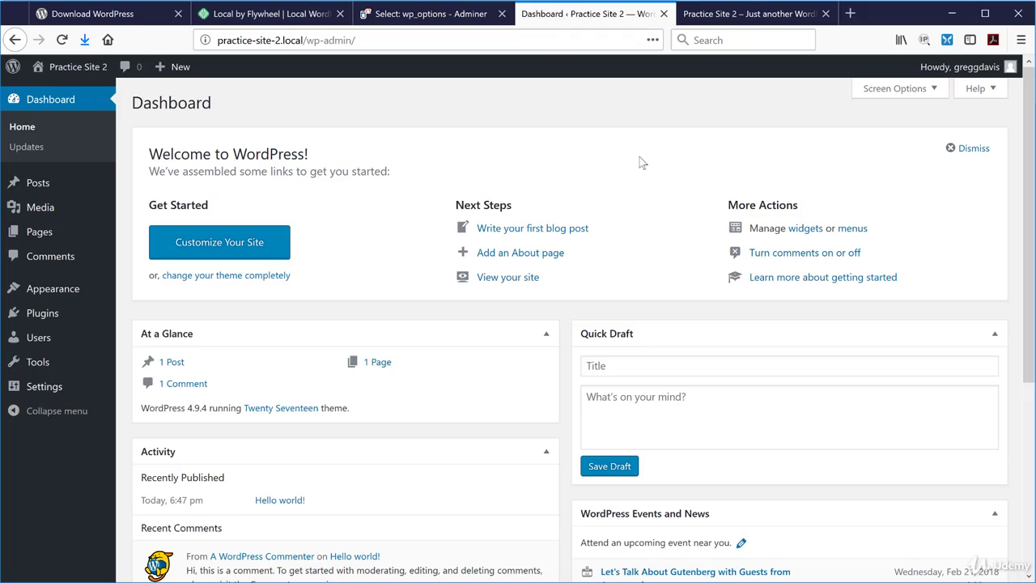
{"action": "left_click", "coordinate": [727, 16]}
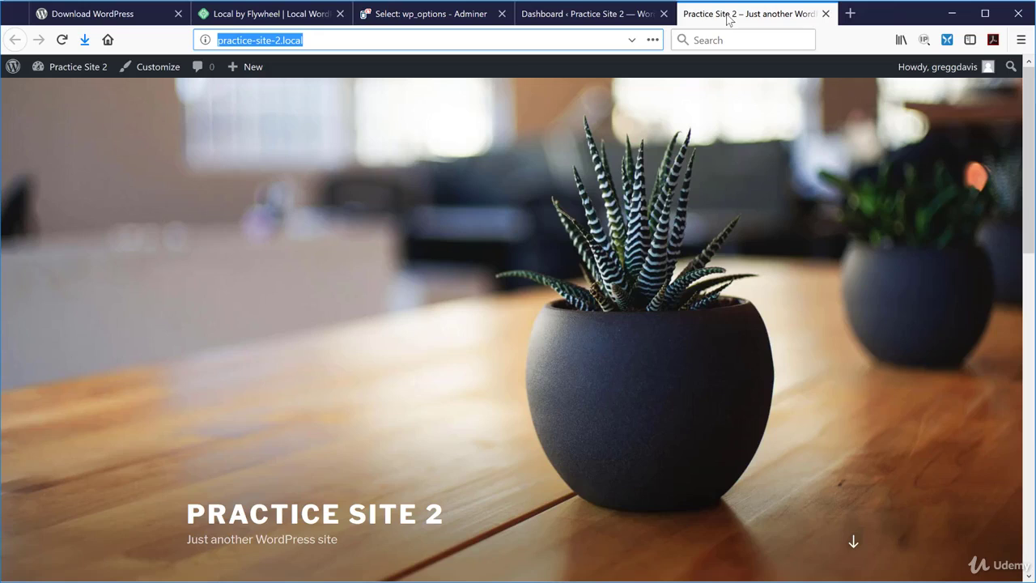